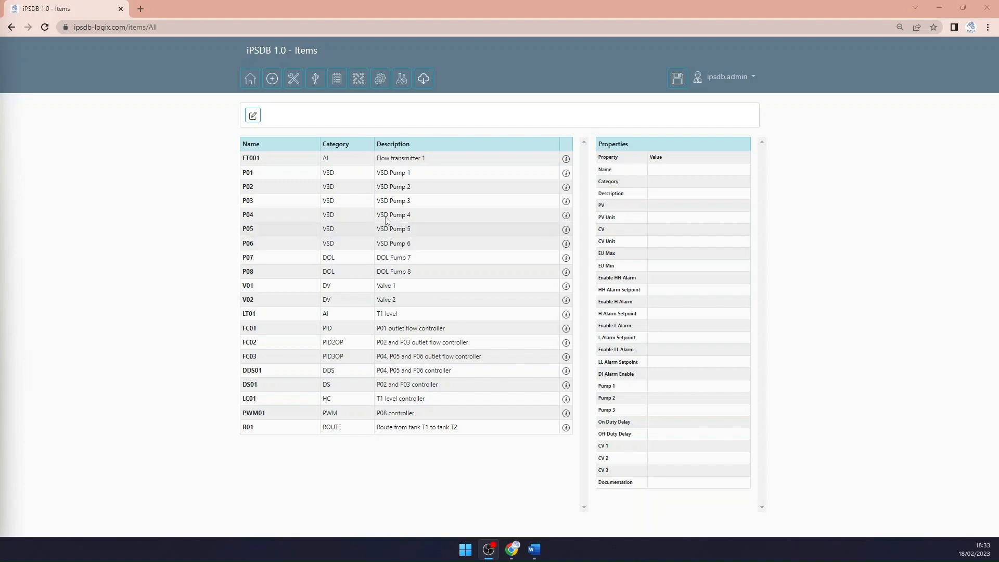
# Create a new setpoint table named ESPT01
pyautogui.click(380, 81)
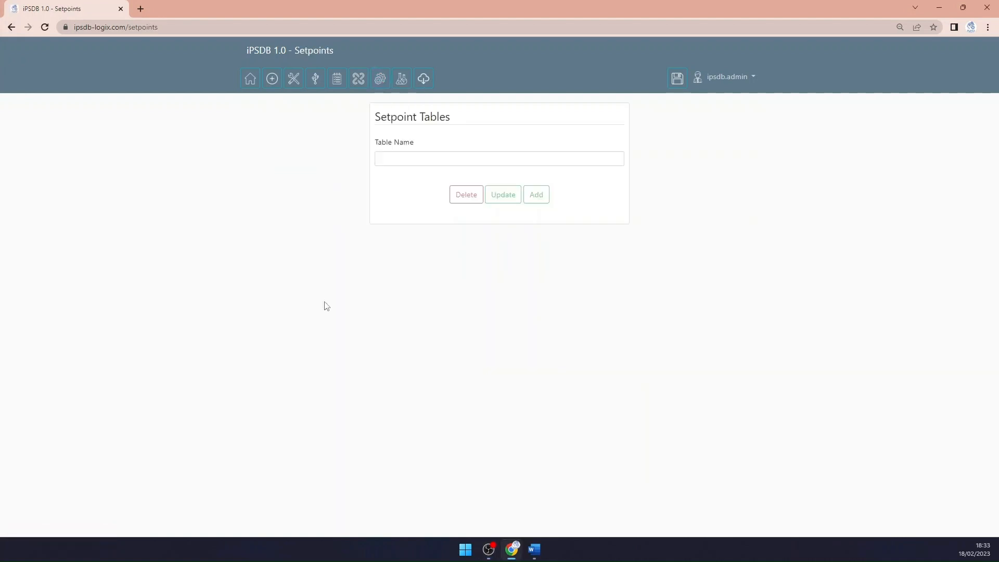
pyautogui.click(396, 157)
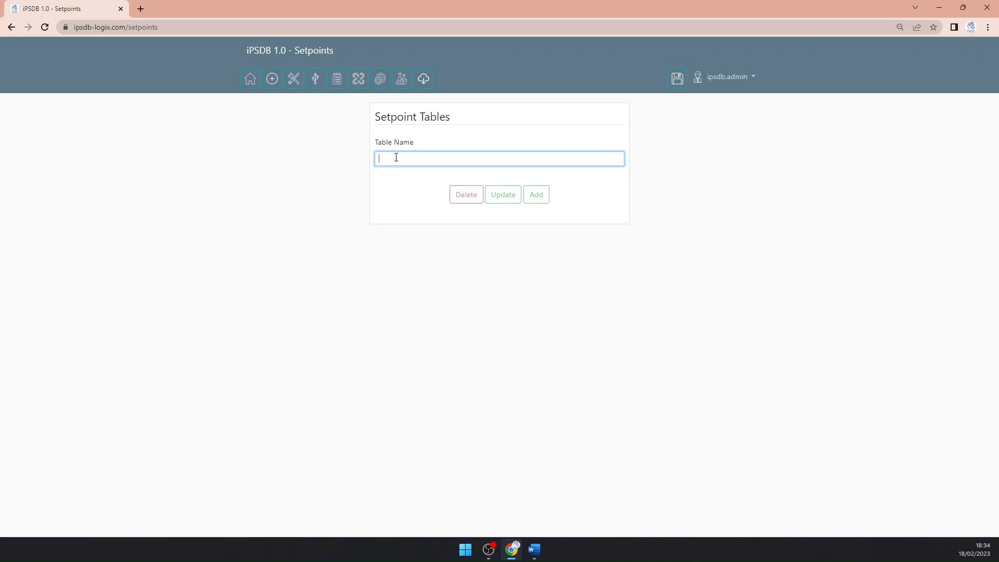
pyautogui.write('ESPT')
pyautogui.write('C')
pyautogui.click(544, 199)
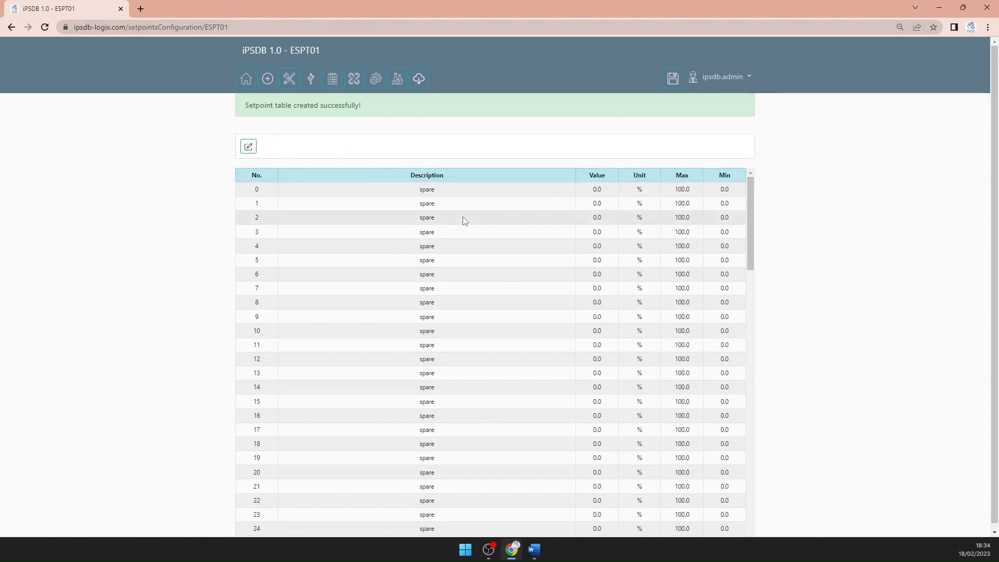
# Set the description of setpoint 0 in the ESPT01 table to "T1 level controller start level"
pyautogui.scroll(-20, 462, 217)
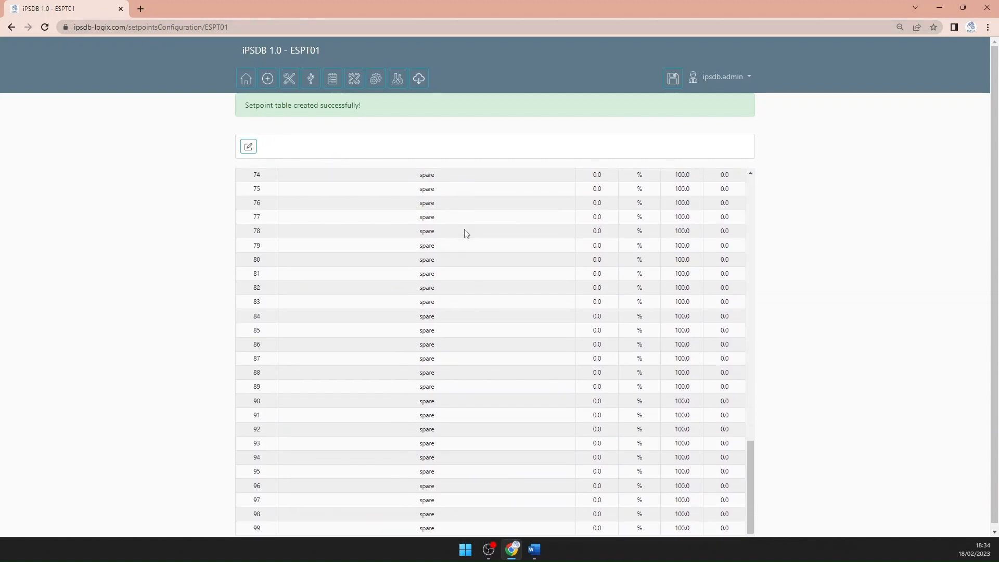
pyautogui.scroll(-1, 465, 233)
pyautogui.scroll(20, 464, 232)
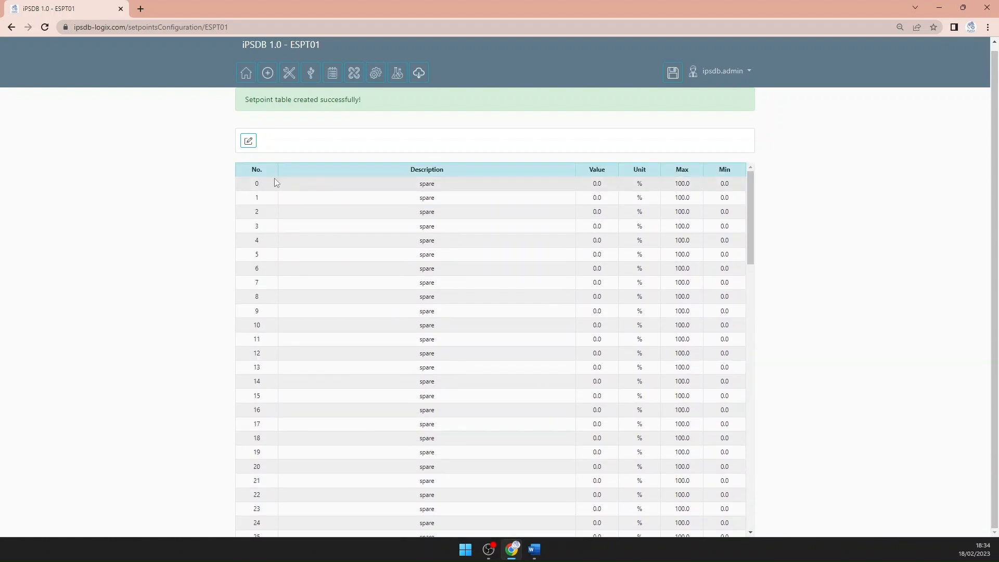
pyautogui.click(249, 148)
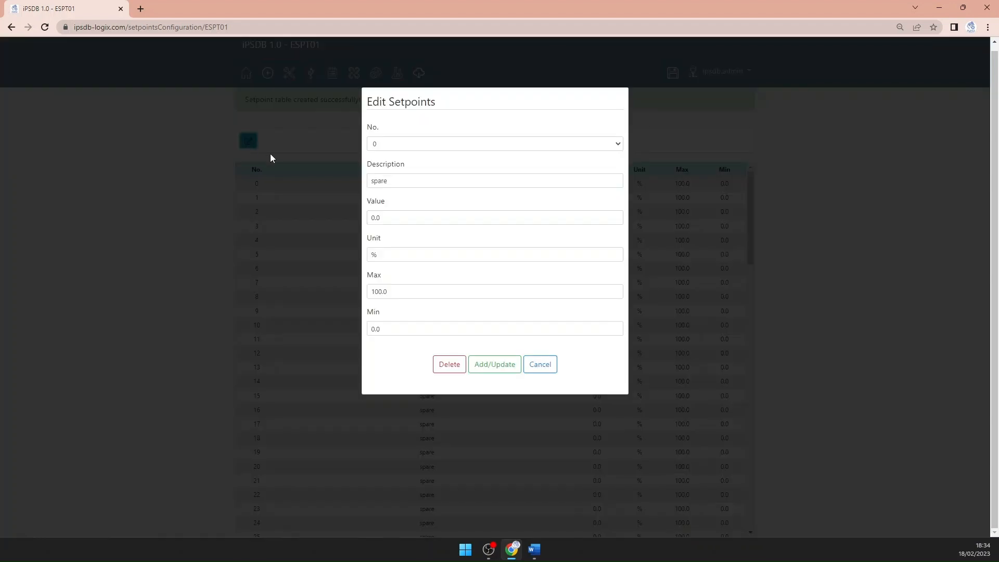
pyautogui.moveTo(416, 179); pyautogui.dragTo(342, 184)
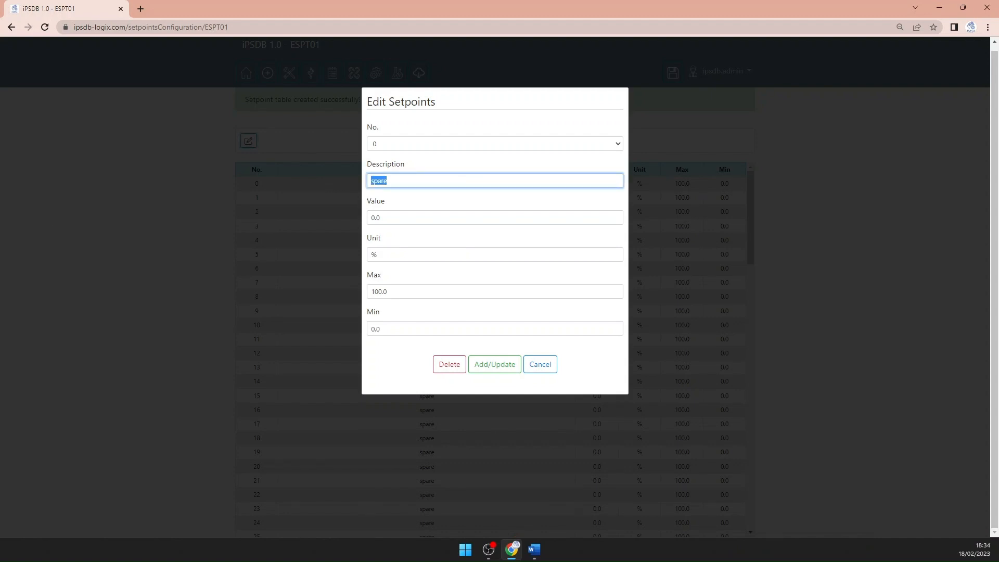
pyautogui.click(439, 179)
pyautogui.doubleClick(430, 179)
pyautogui.write('T1 level controller start level')
# Set the value of setpoint 0 to 50, keep the default unit and limits, and save the setpoint
pyautogui.moveTo(395, 217); pyautogui.dragTo(363, 221)
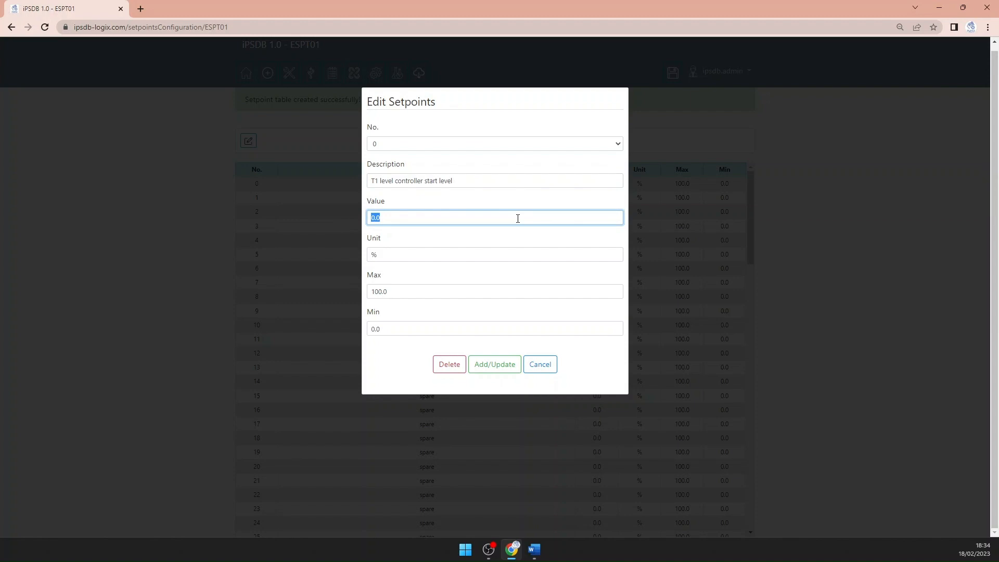
pyautogui.write('50')
pyautogui.click(411, 256)
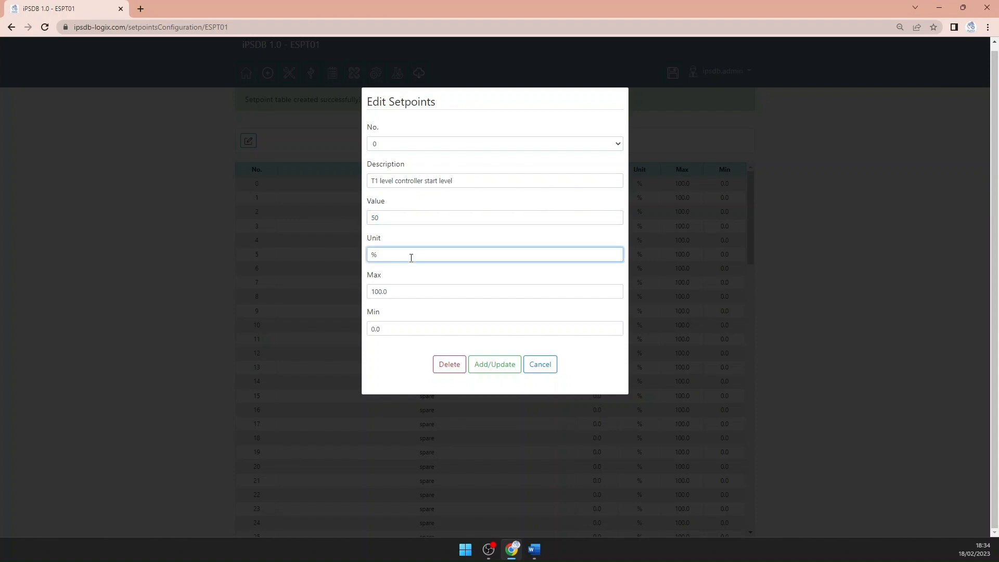
pyautogui.click(412, 293)
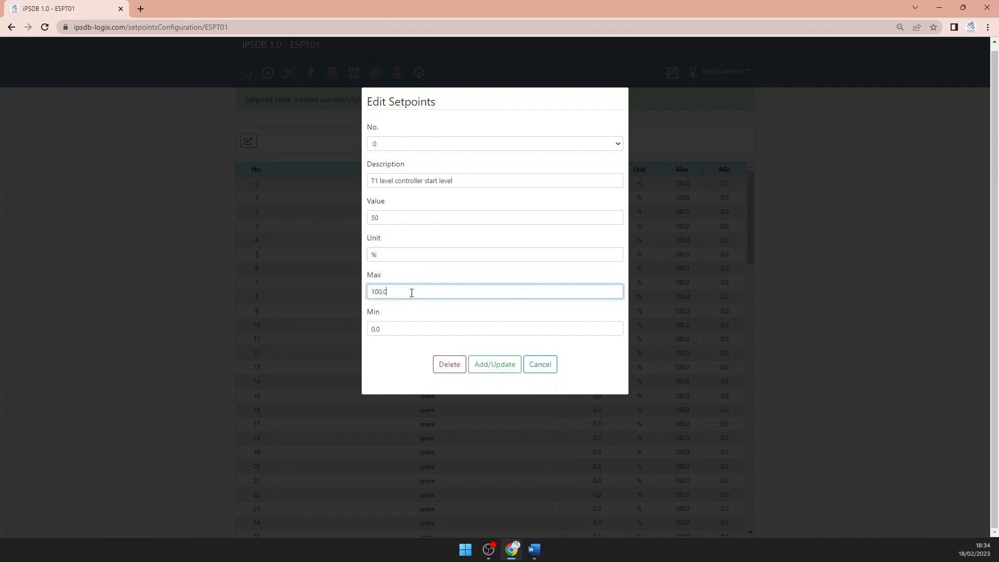
pyautogui.click(404, 330)
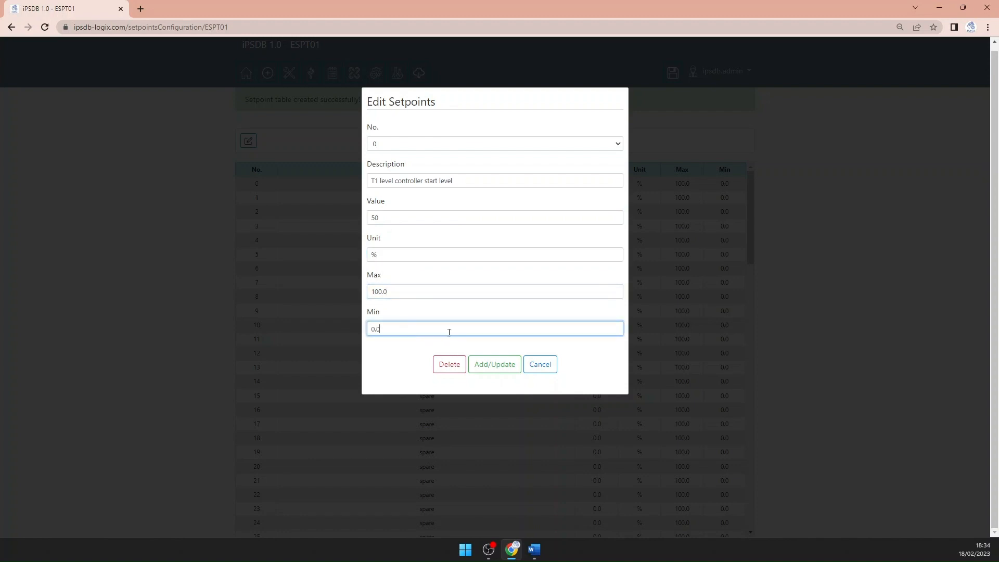
pyautogui.click(500, 369)
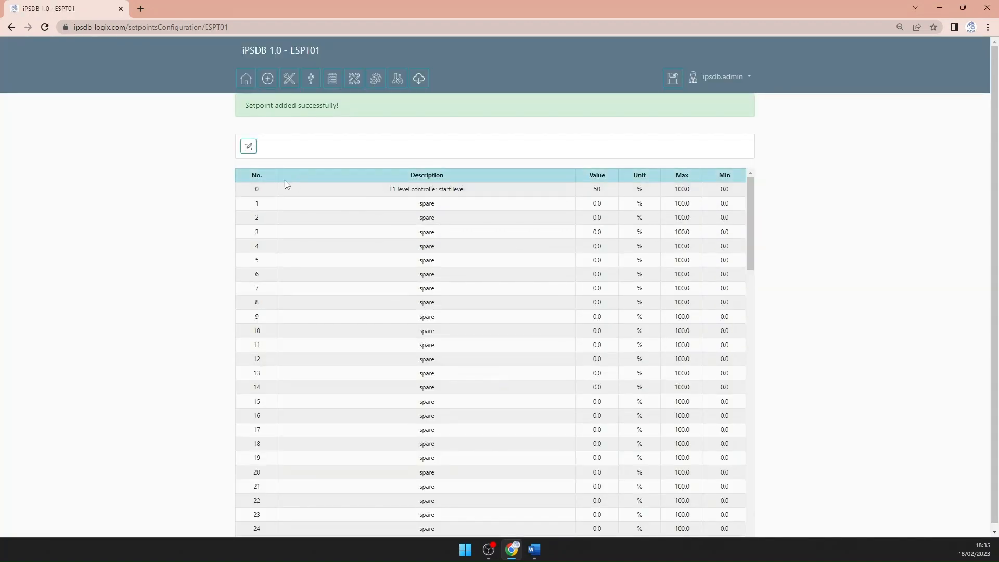
# Set the description of setpoint 1 to "T1 level controller stop level"
pyautogui.click(248, 146)
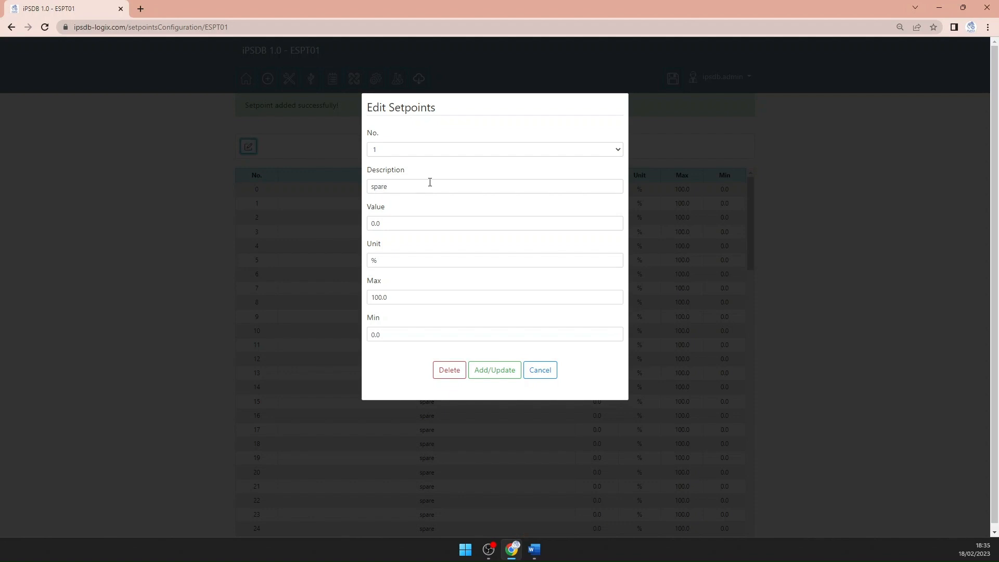
pyautogui.moveTo(430, 185); pyautogui.dragTo(345, 190)
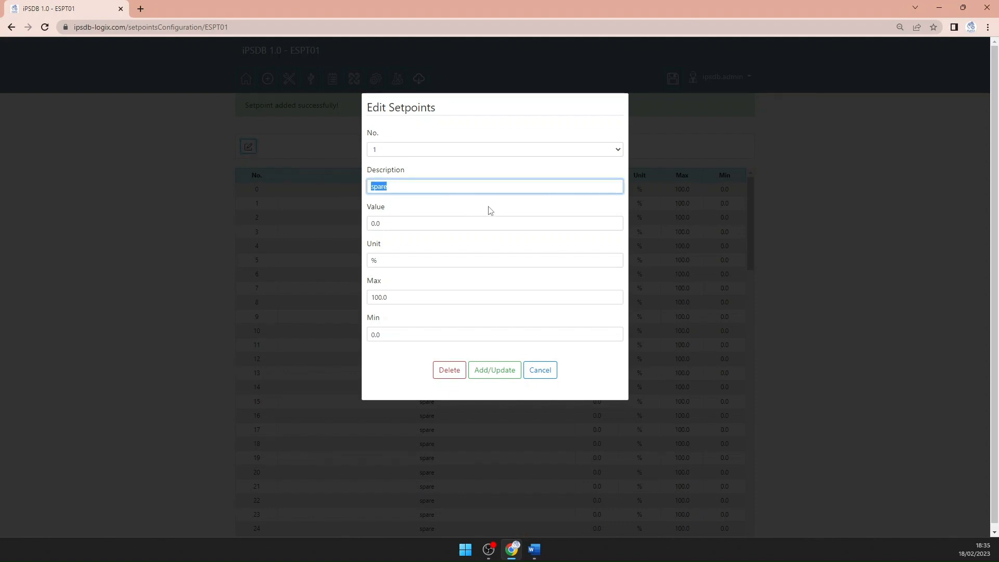
pyautogui.write('T1 level controller start level')
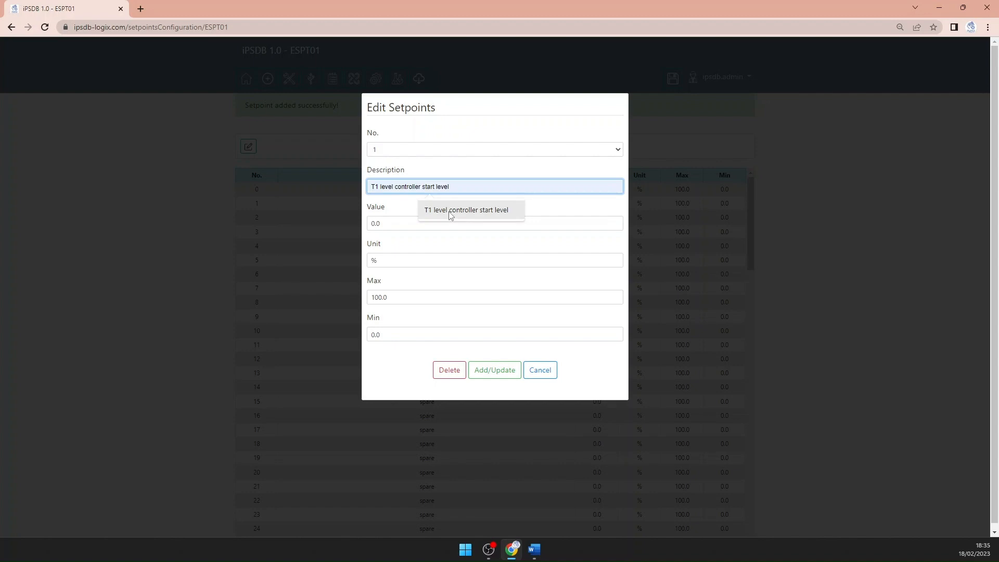
pyautogui.click(451, 213)
pyautogui.press('Tab')
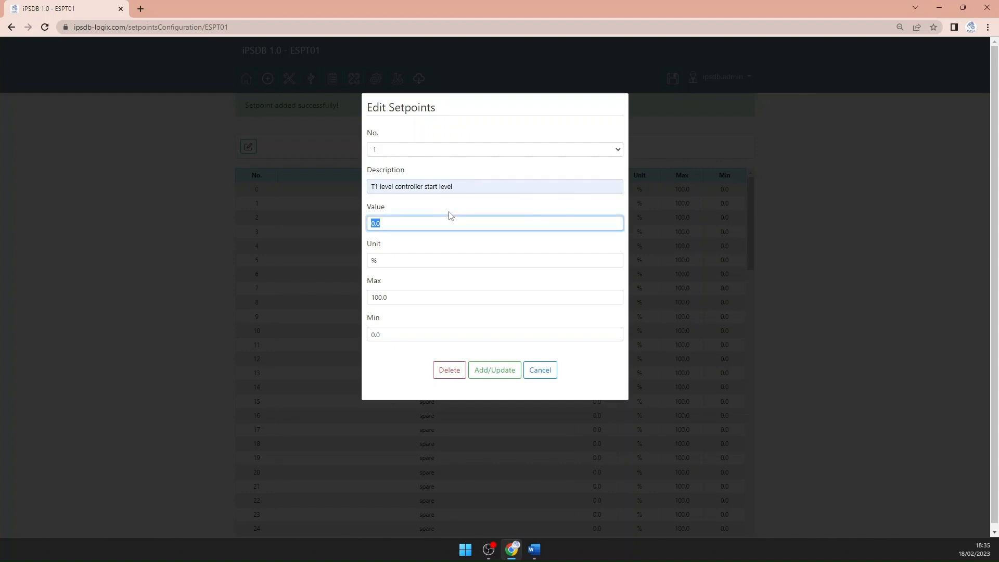
pyautogui.doubleClick(430, 187)
pyautogui.write('stop')
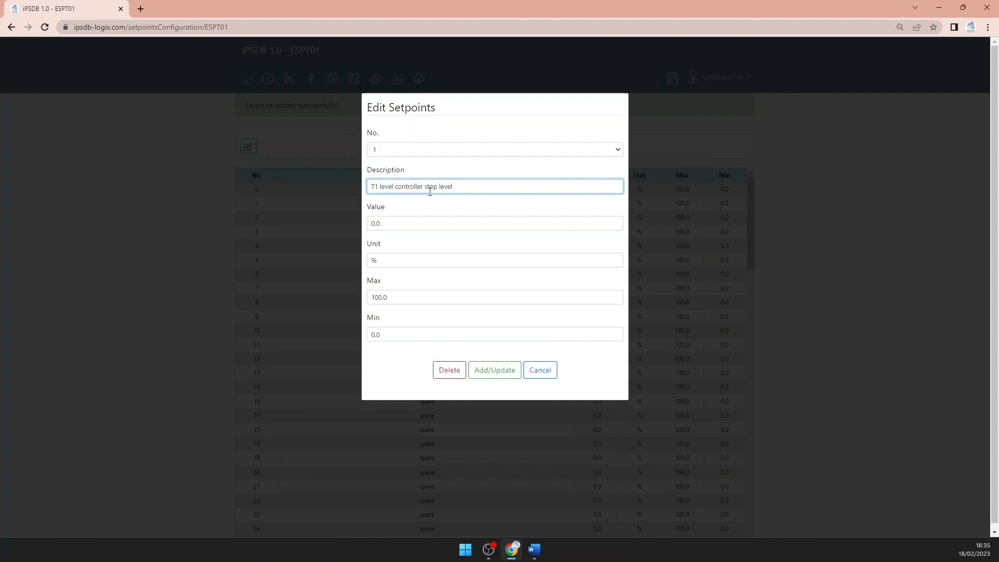
# Set the value of setpoint 1 to 90.0, keep the default unit and limits, and save the setpoint
pyautogui.moveTo(389, 224); pyautogui.dragTo(343, 226)
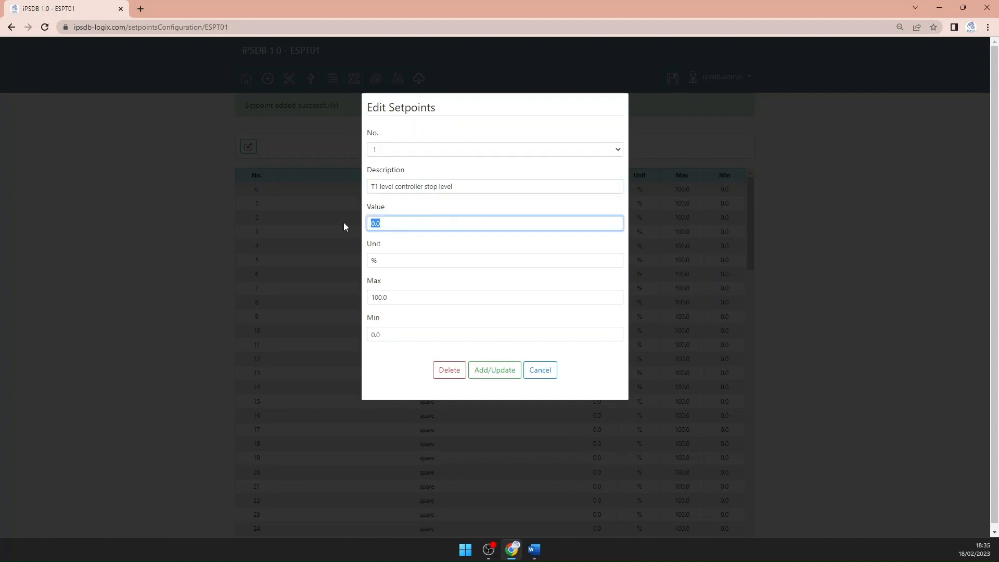
pyautogui.write('90.0')
pyautogui.click(387, 261)
pyautogui.click(402, 296)
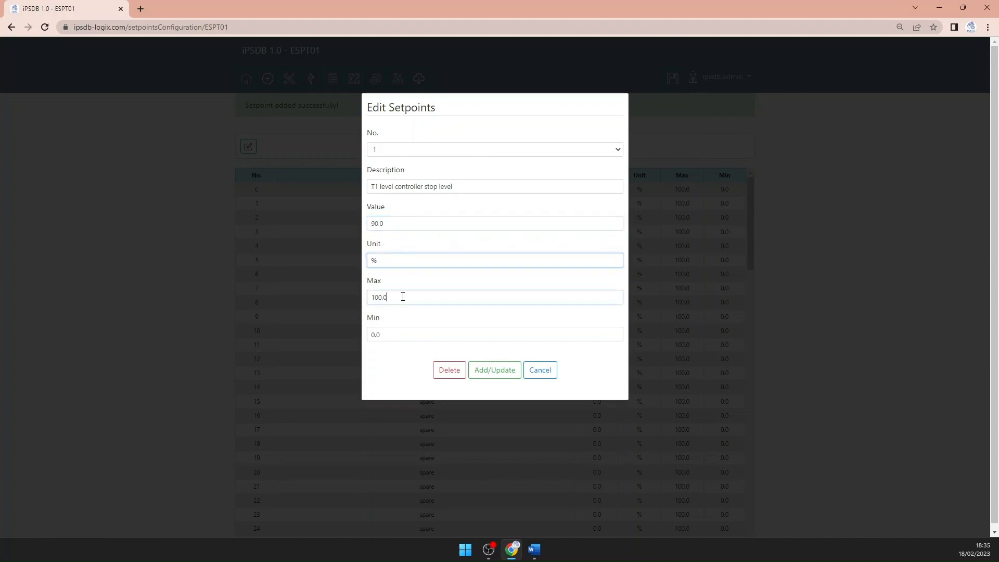
pyautogui.click(407, 333)
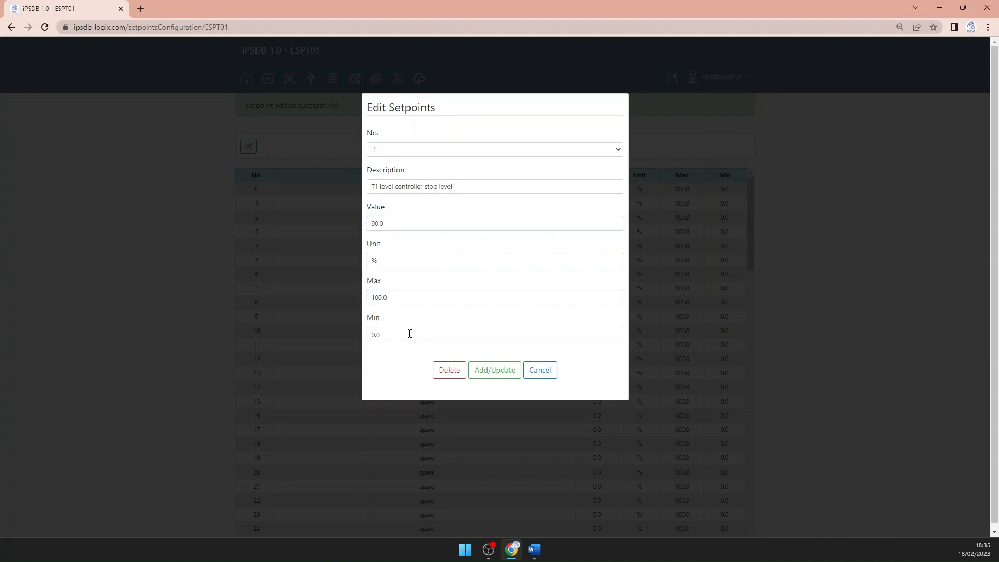
pyautogui.click(497, 373)
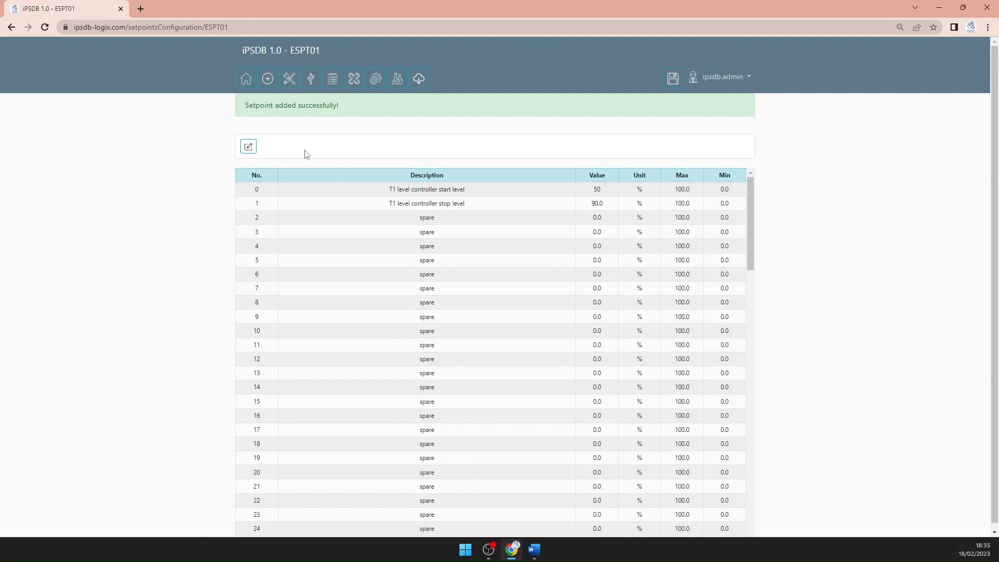
# Open the condition configuration of item LC01 from the items list
pyautogui.click(267, 79)
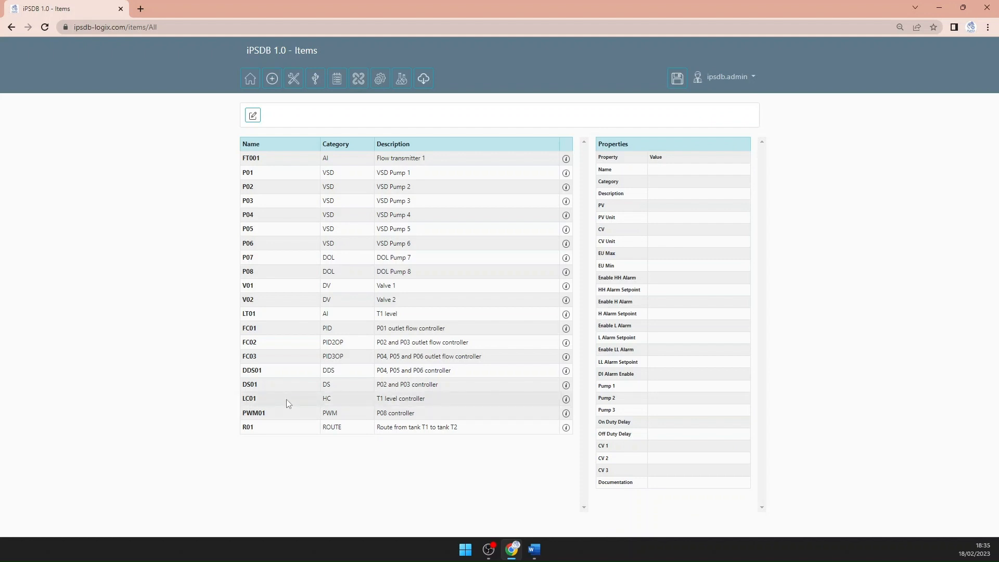
pyautogui.click(253, 115)
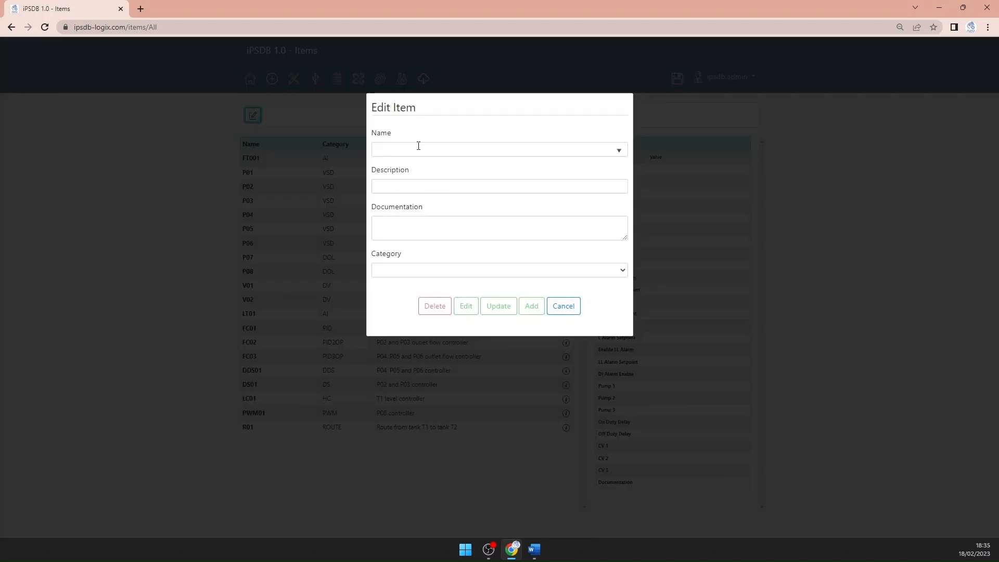
pyautogui.click(418, 146)
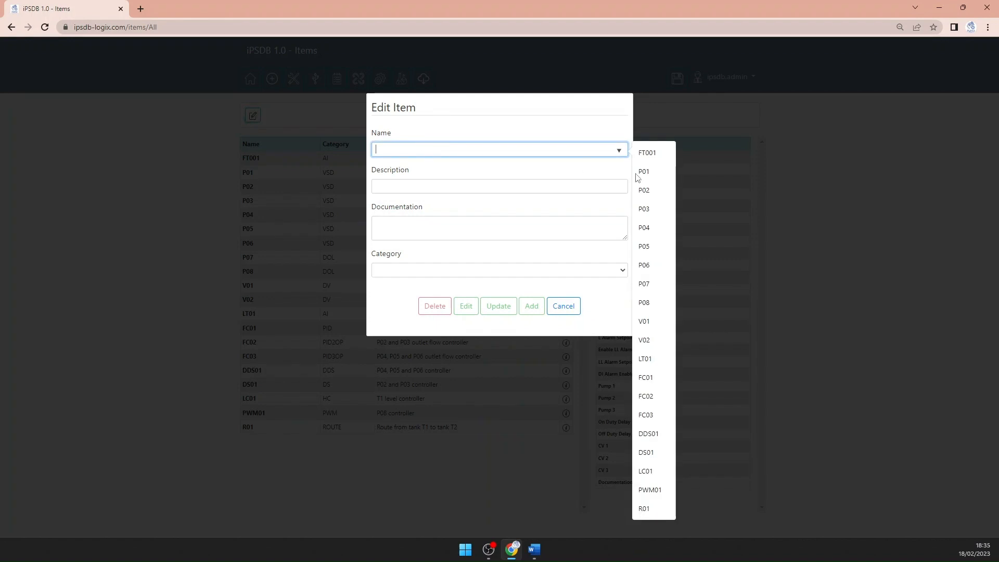
pyautogui.click(654, 475)
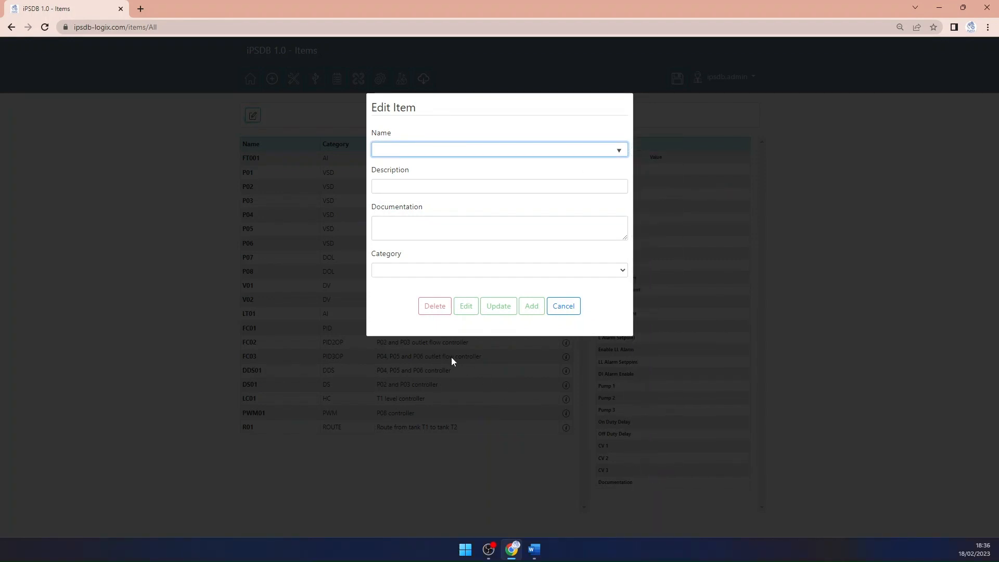
pyautogui.click(466, 389)
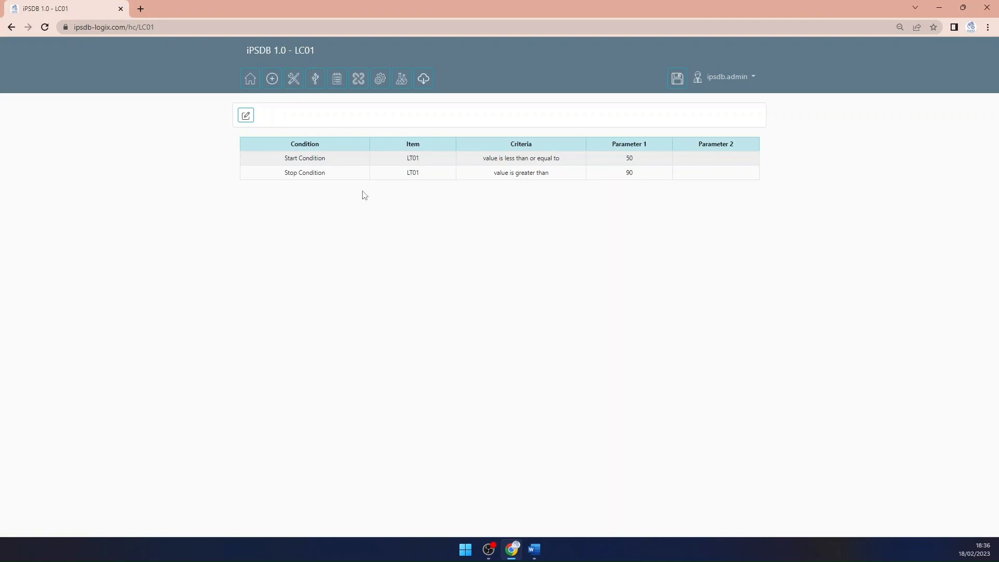
# Replace Parameter 1 of LC01's start condition with the setpoint "ESPT01 - T1 level controller start level" and save it
pyautogui.click(245, 119)
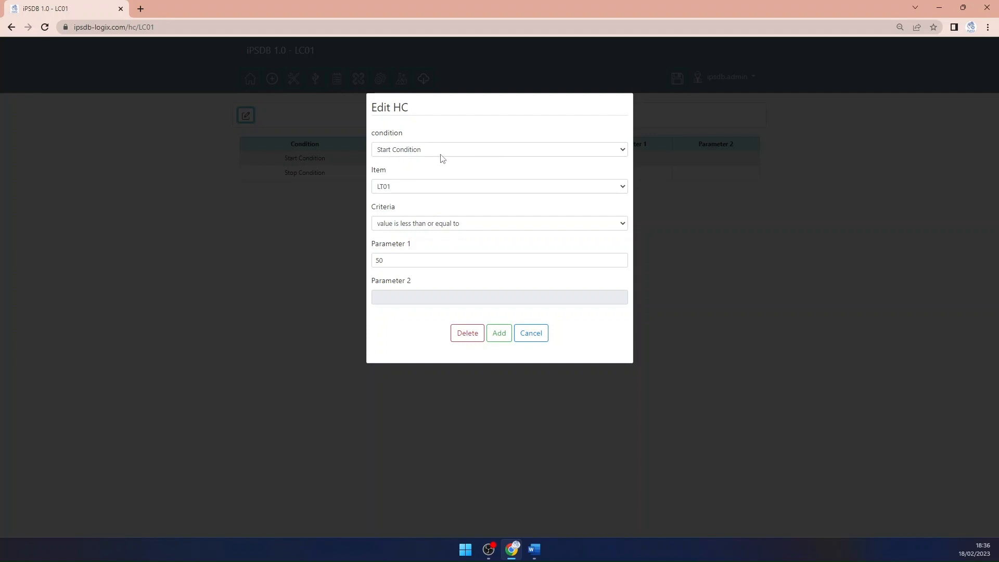
pyautogui.click(402, 262)
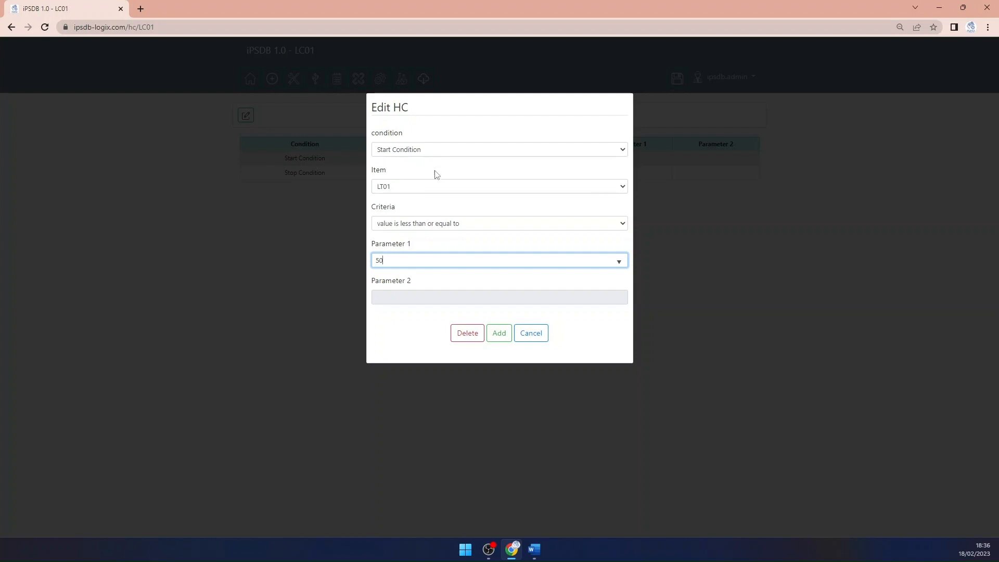
pyautogui.moveTo(401, 260); pyautogui.dragTo(351, 264)
pyautogui.press('BackSpace')
pyautogui.click(414, 258)
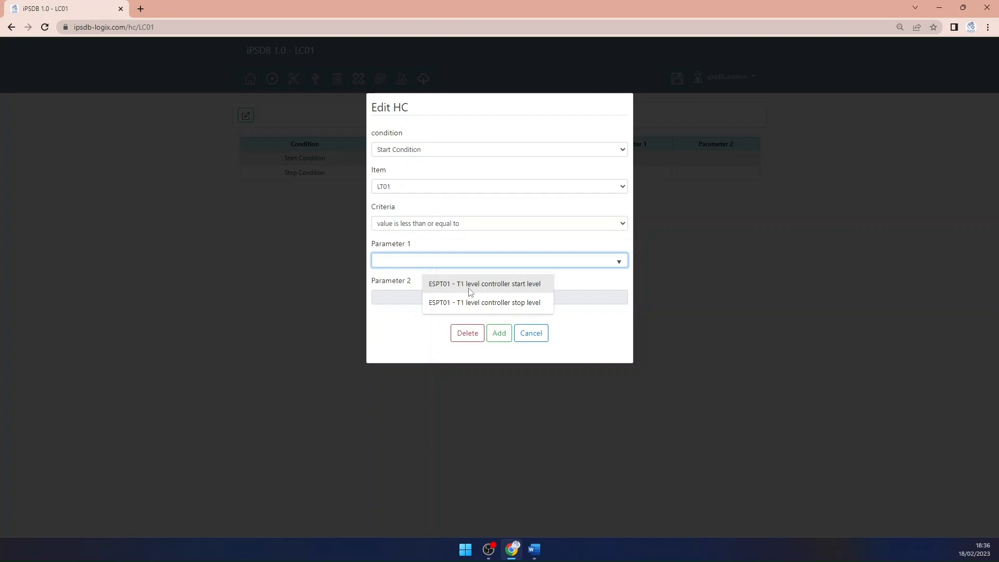
pyautogui.click(536, 290)
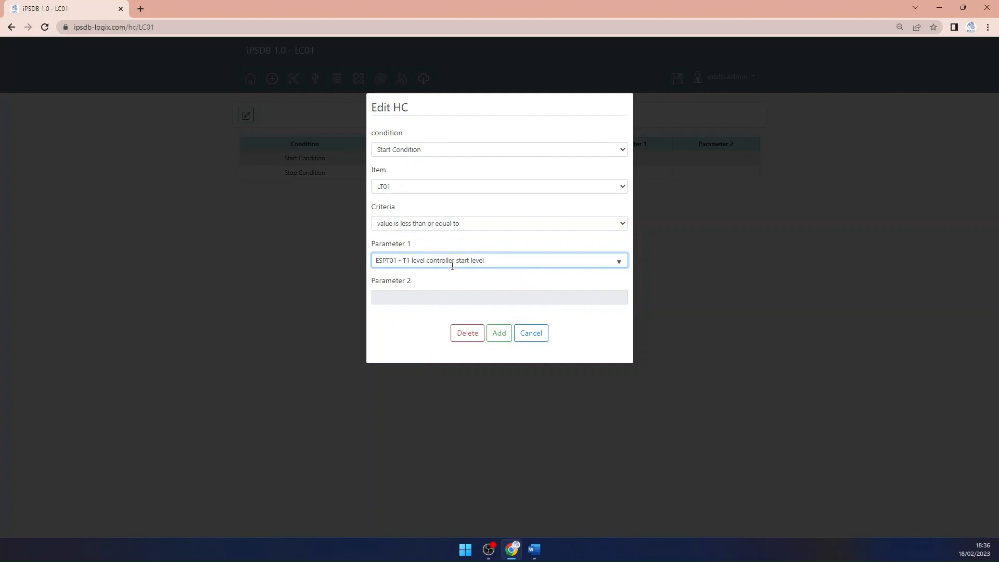
pyautogui.click(500, 335)
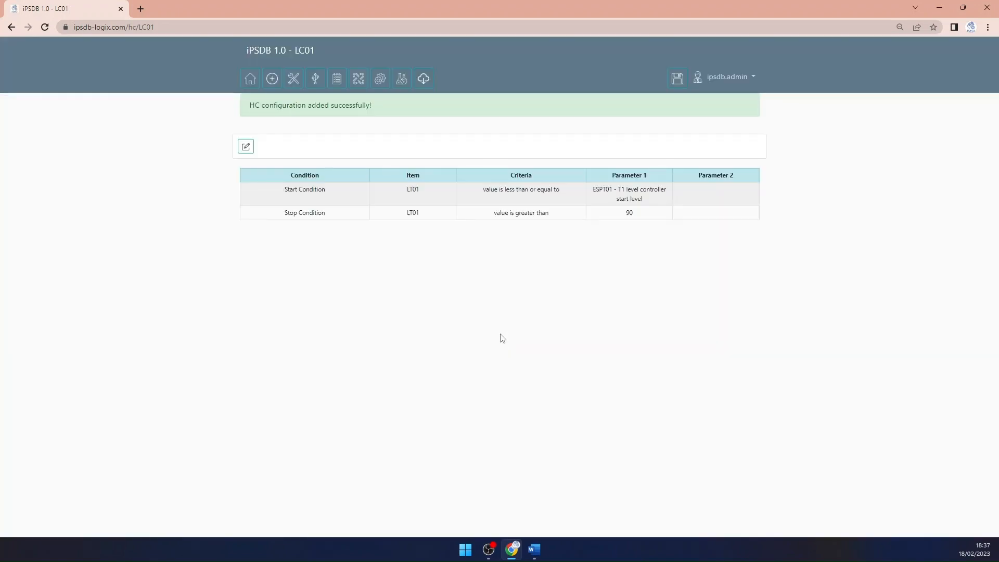
# Replace Parameter 1 of LC01's stop condition with the setpoint "ESPT01 - T1 level controller stop level" and save it
pyautogui.click(246, 147)
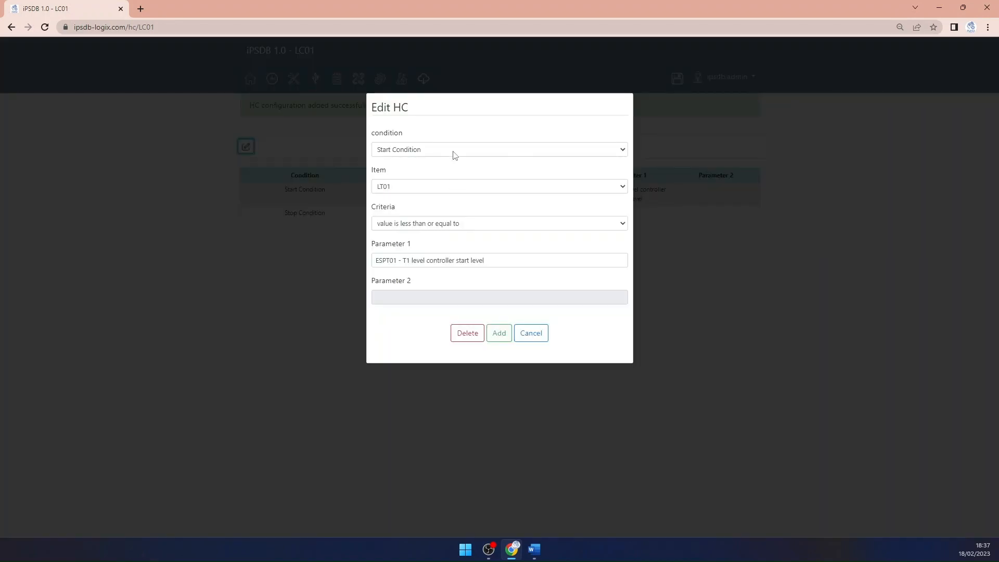
pyautogui.click(452, 150)
pyautogui.click(439, 171)
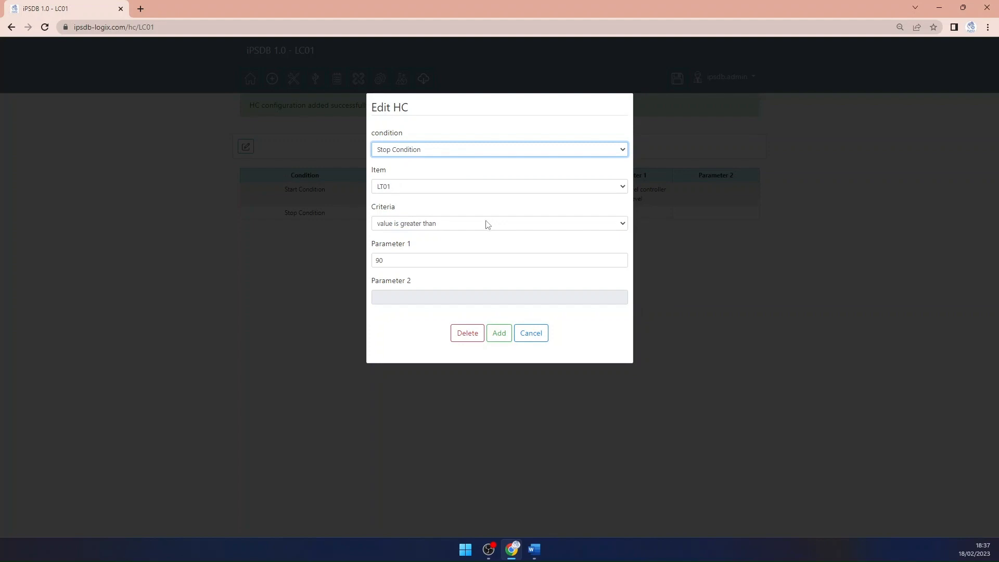
pyautogui.moveTo(415, 261); pyautogui.dragTo(350, 269)
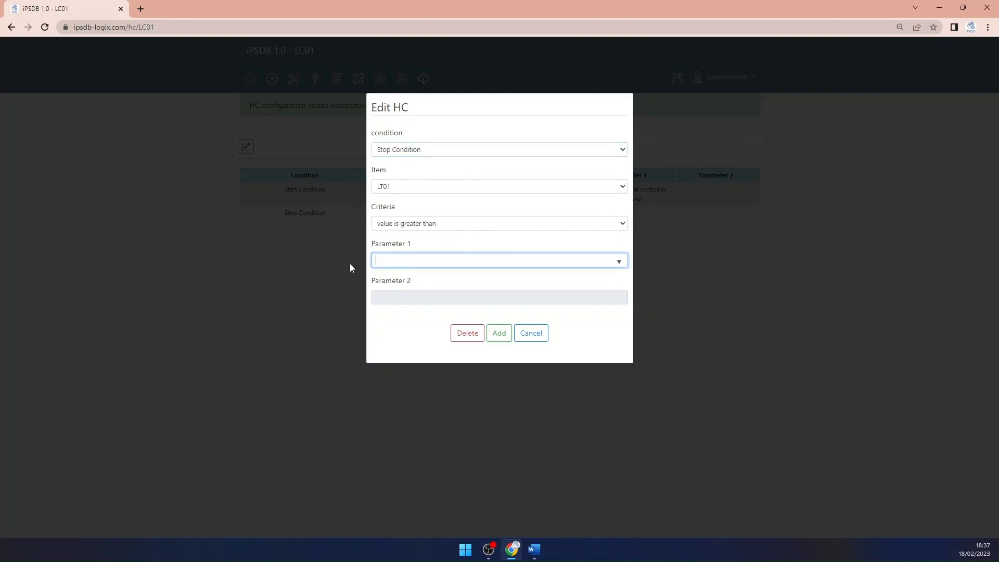
pyautogui.click(431, 262)
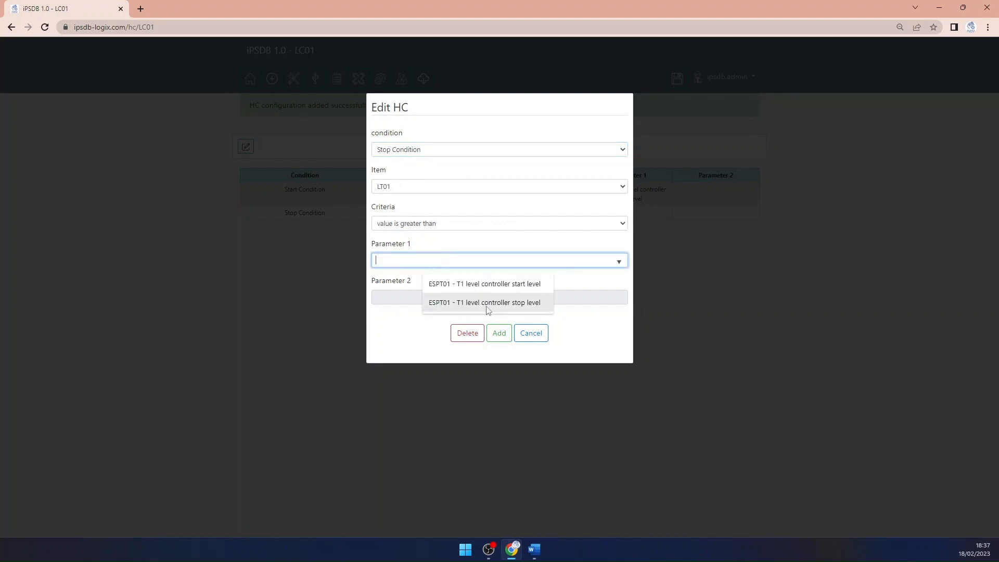
pyautogui.click(541, 305)
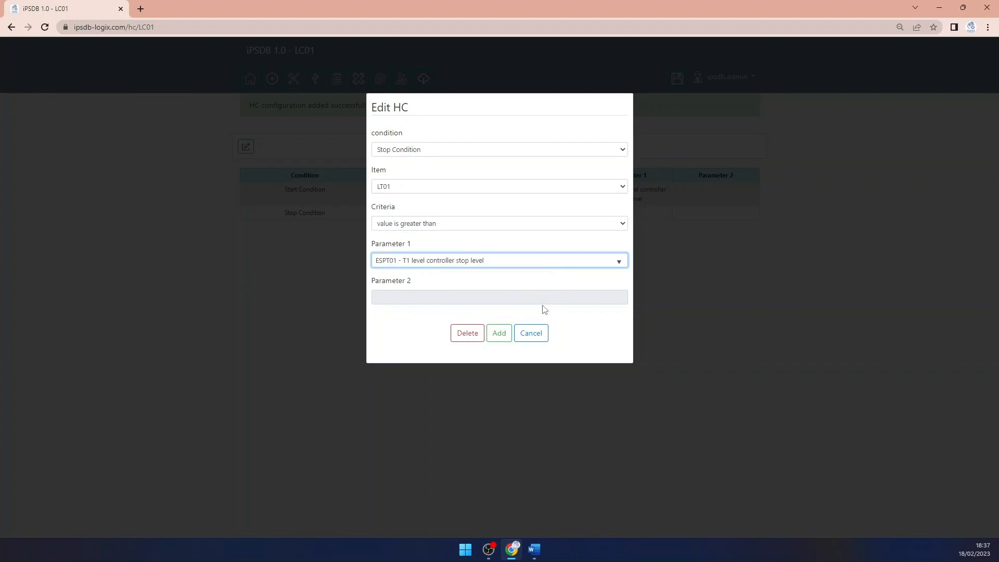
pyautogui.click(499, 335)
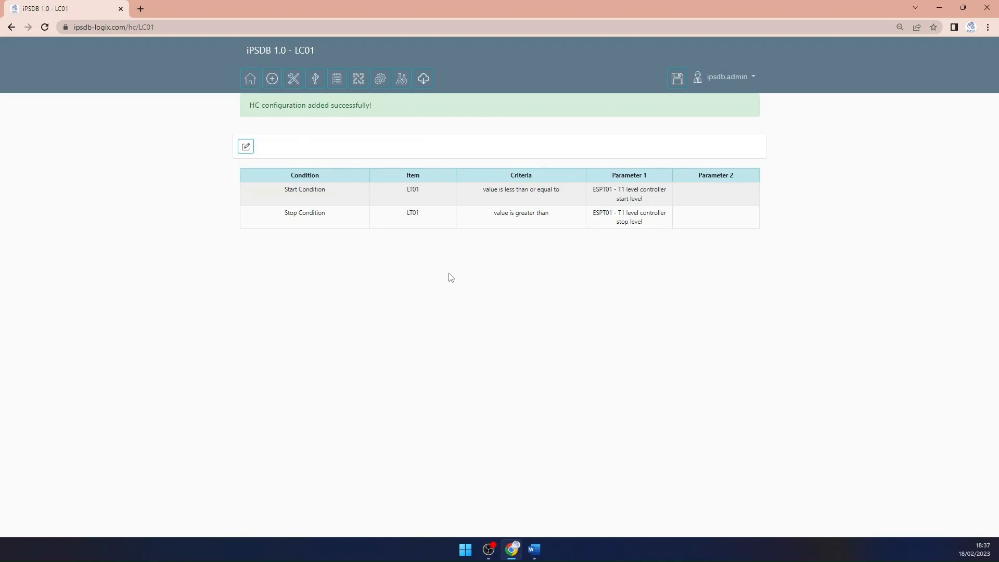
# Create a recipe table named COFFEE_RECIPE with 10 items in the recipe manager
pyautogui.click(401, 88)
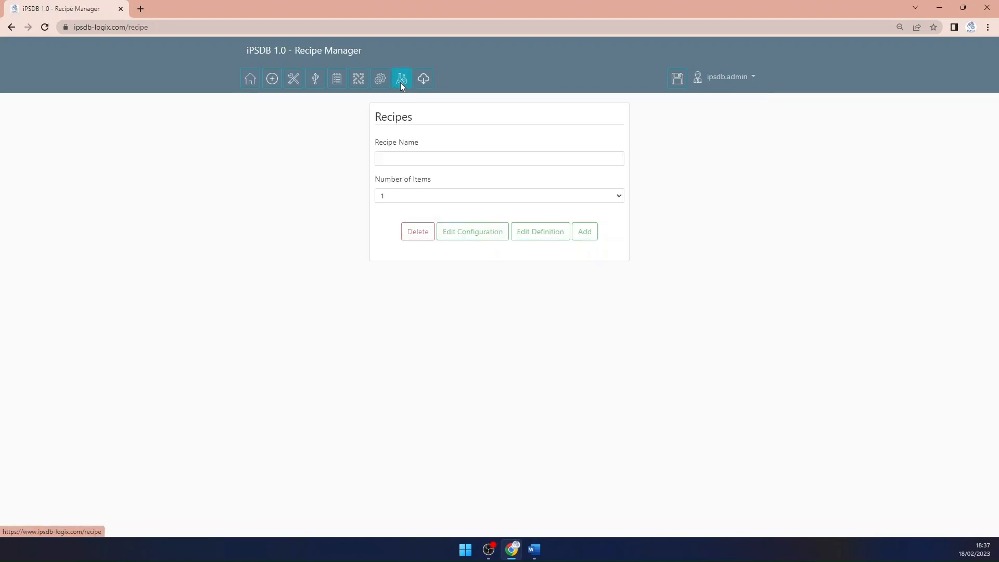
pyautogui.click(394, 159)
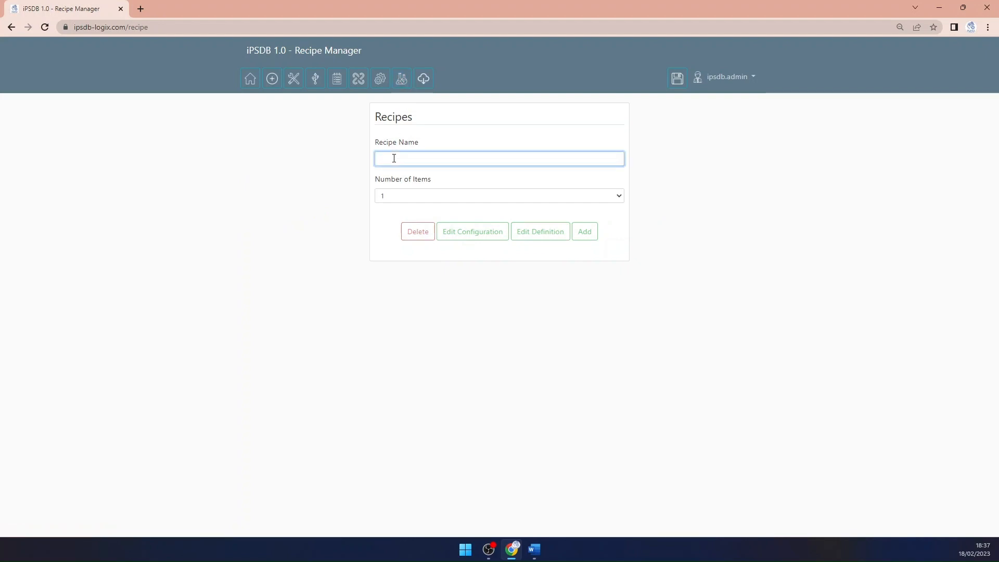
pyautogui.write('C')
pyautogui.write('c')
pyautogui.write('FFEE')
pyautogui.write('_RECIPE')
pyautogui.click(402, 198)
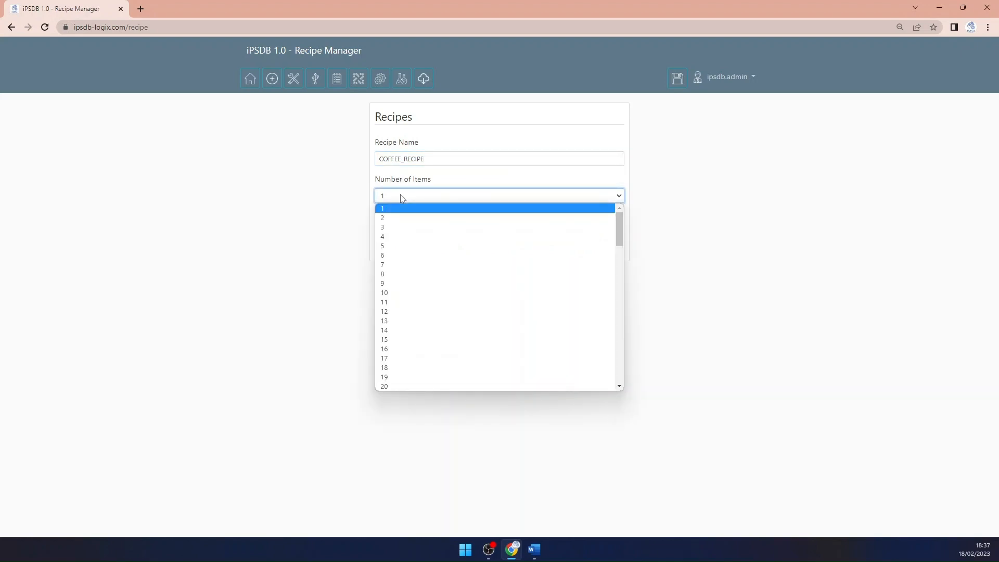
pyautogui.click(401, 292)
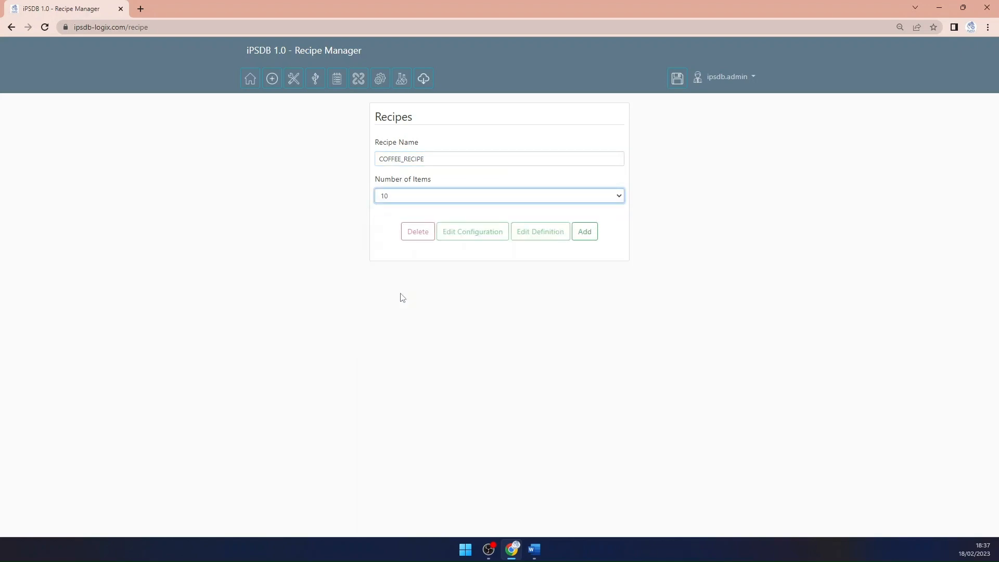
pyautogui.click(585, 233)
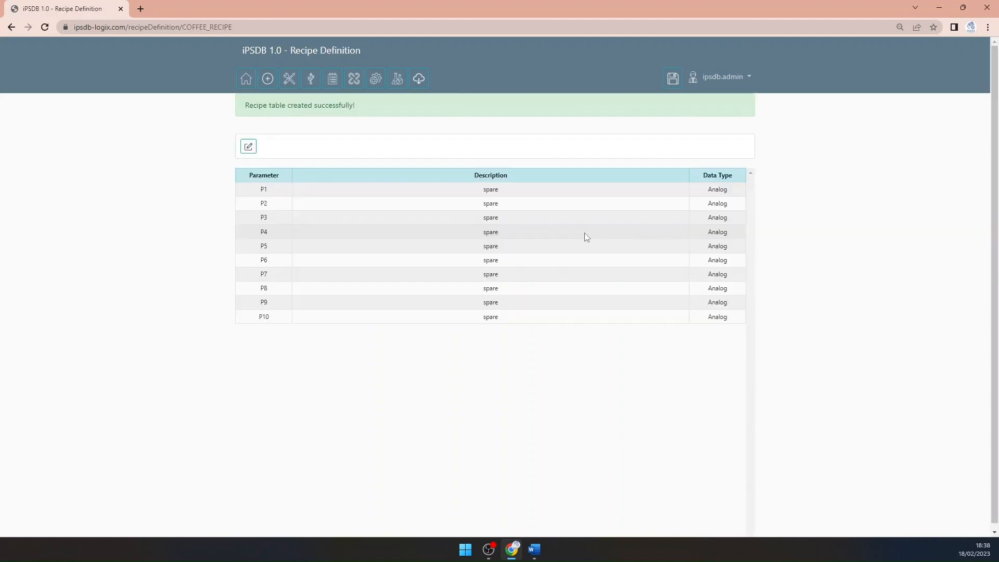
# Set the description of recipe parameter P1 to "Coffee", keep the Analog data type, and save it
pyautogui.click(248, 147)
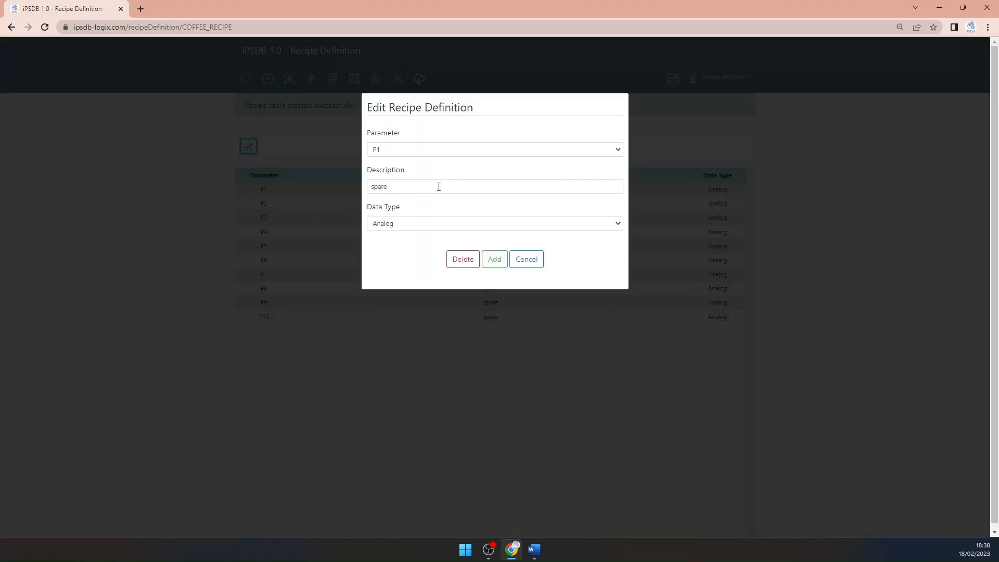
pyautogui.click(421, 184)
pyautogui.moveTo(421, 184); pyautogui.dragTo(316, 182)
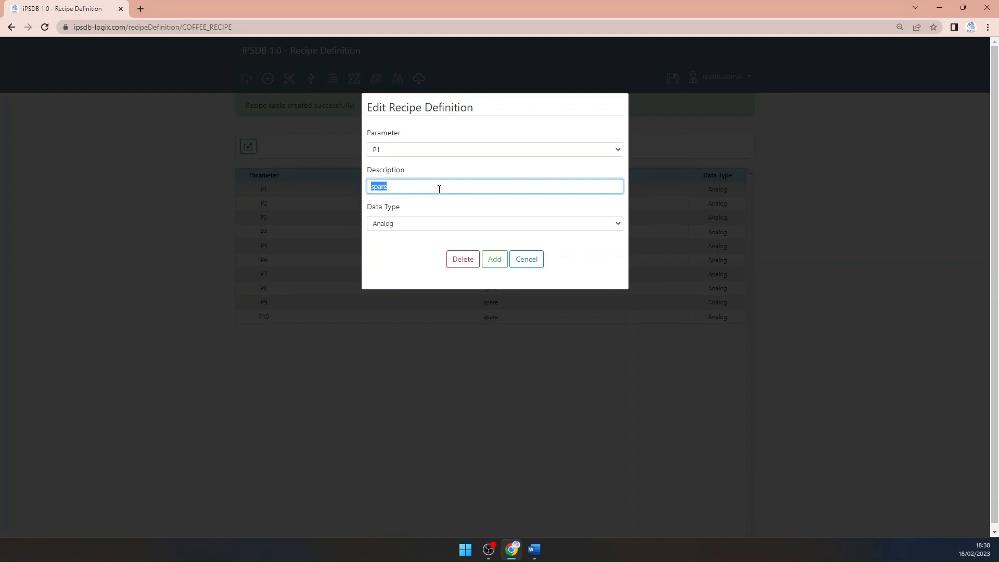
pyautogui.write('Coffeee')
pyautogui.click(494, 260)
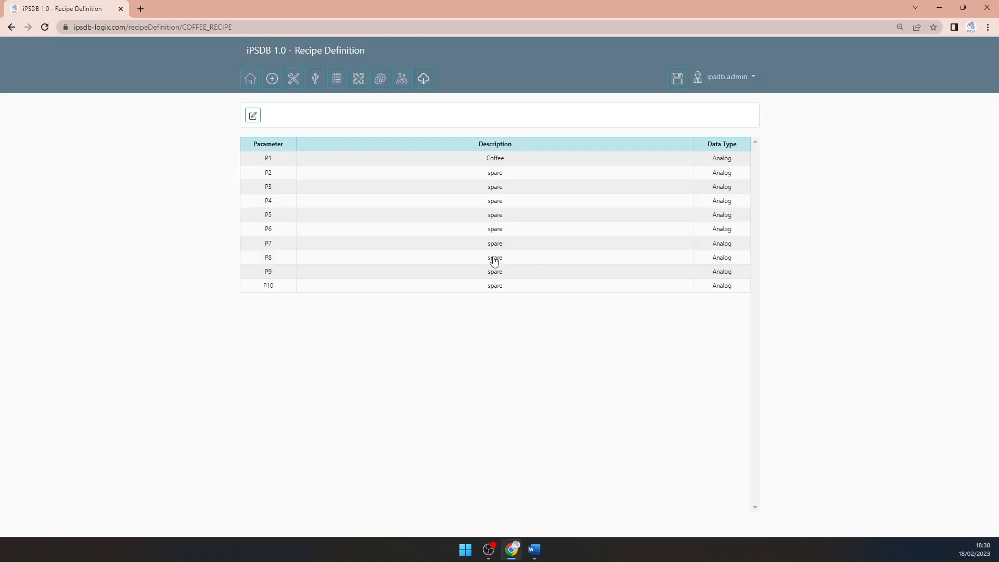
# Extend the description of recipe parameter P1 to "Coffee (%)" and save it
pyautogui.click(252, 116)
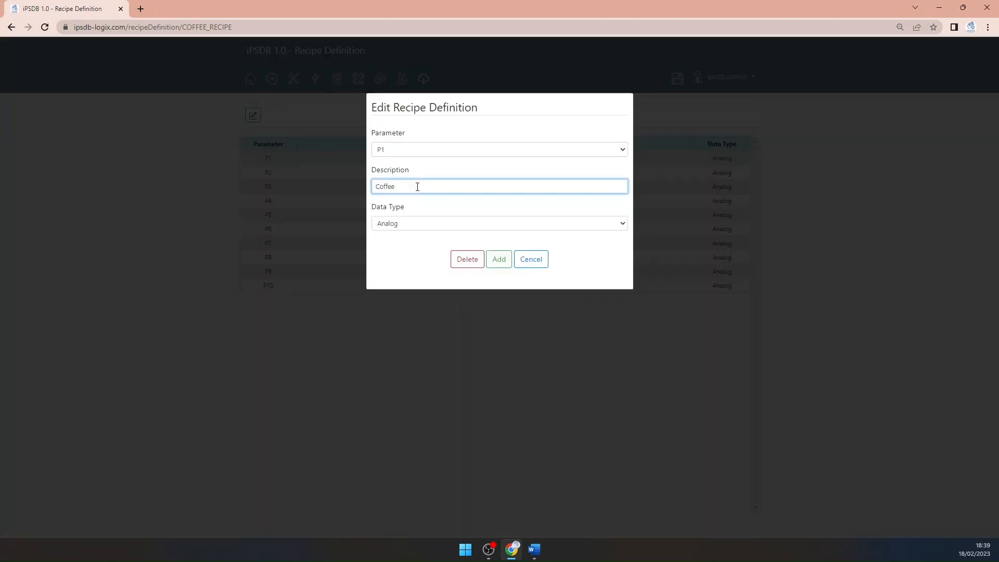
pyautogui.write('(%')
pyautogui.click(498, 260)
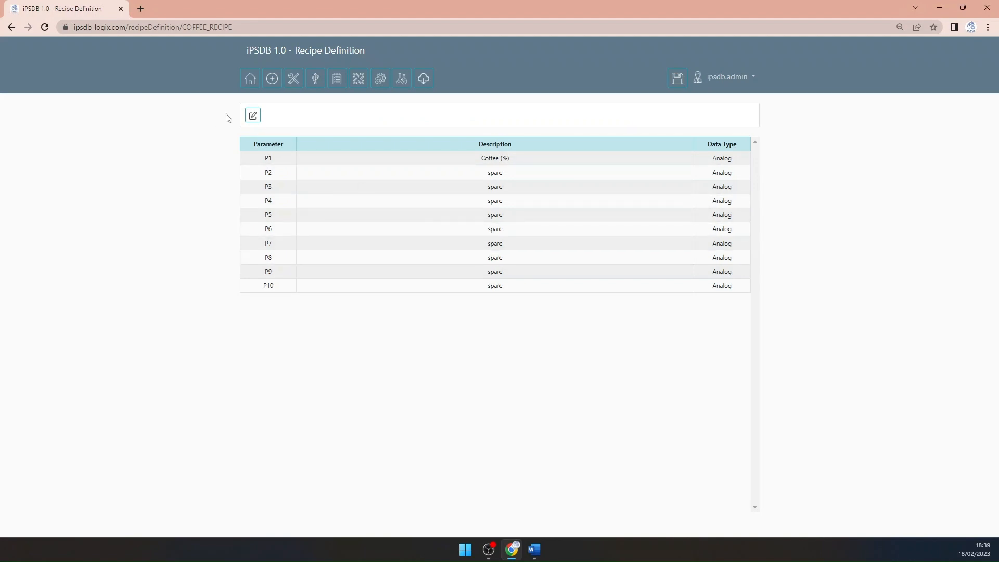
# Set the description of recipe parameter P2 to "Sugar (%)" with the Analog data type and save it
pyautogui.click(252, 115)
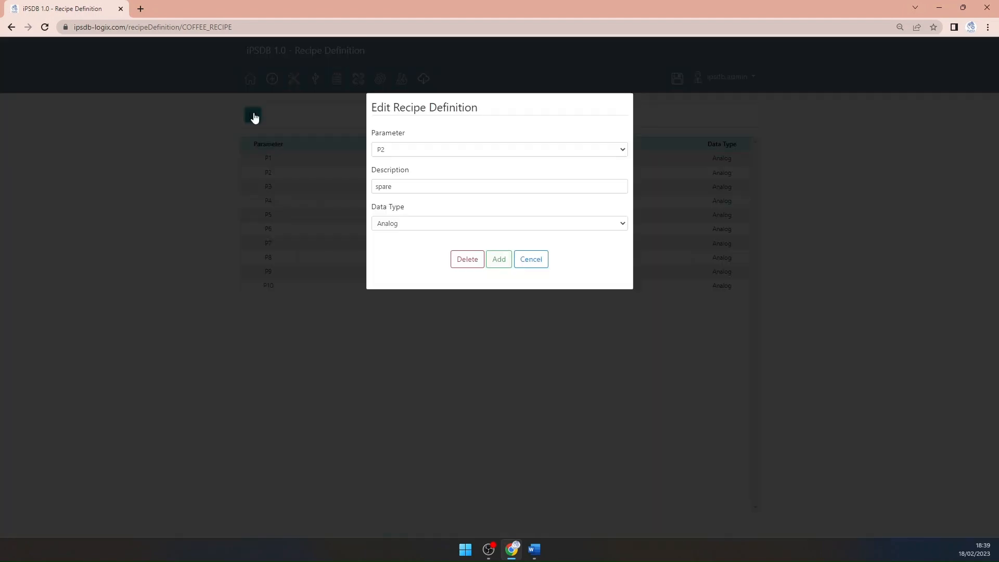
pyautogui.doubleClick(410, 187)
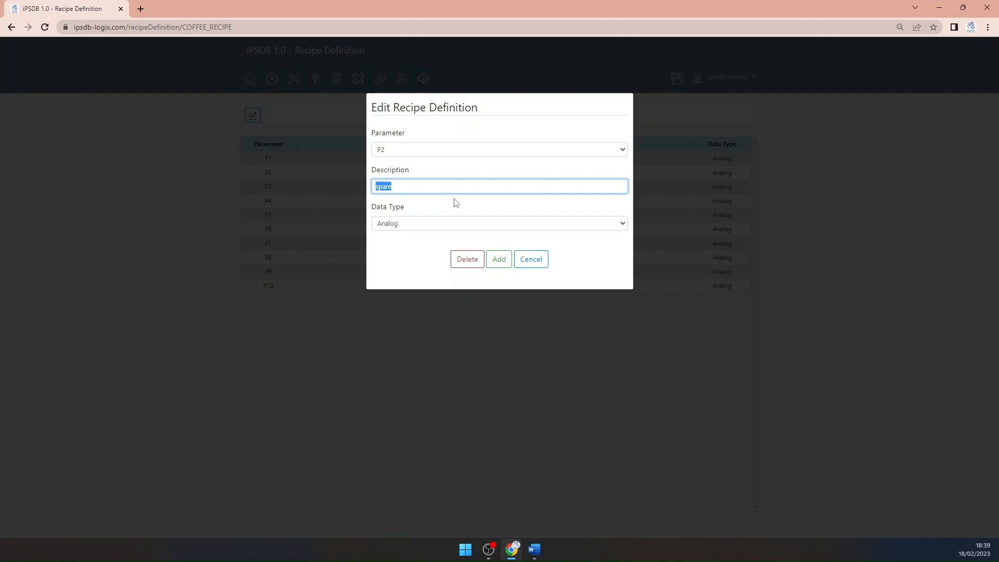
pyautogui.write('Sugar (%)')
pyautogui.click(499, 259)
# Set the description of recipe parameter P3 to "Hot water (%)" with the Analog data type and save it
pyautogui.click(253, 115)
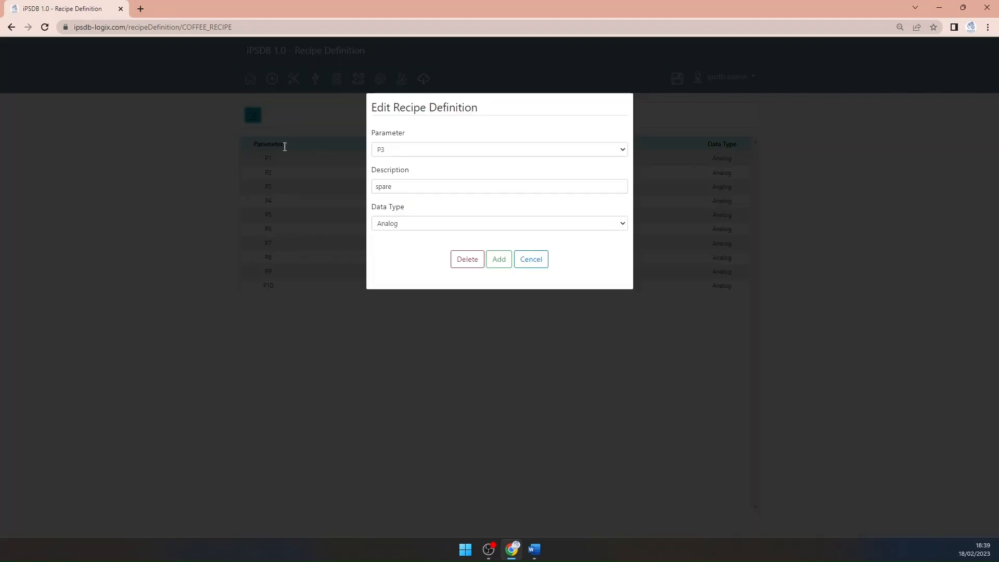
pyautogui.moveTo(419, 185); pyautogui.dragTo(310, 186)
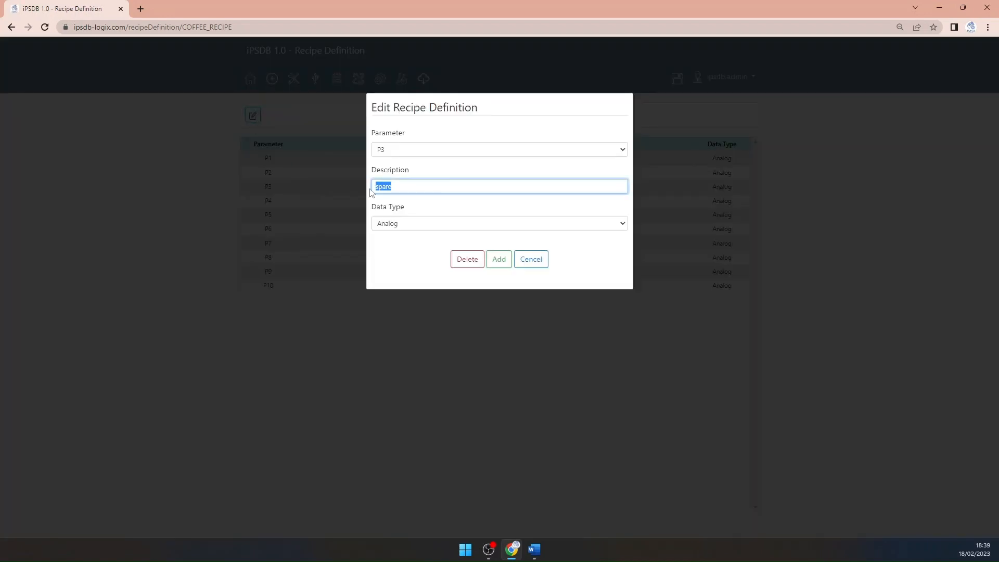
pyautogui.write('Hot water (%')
pyautogui.click(499, 259)
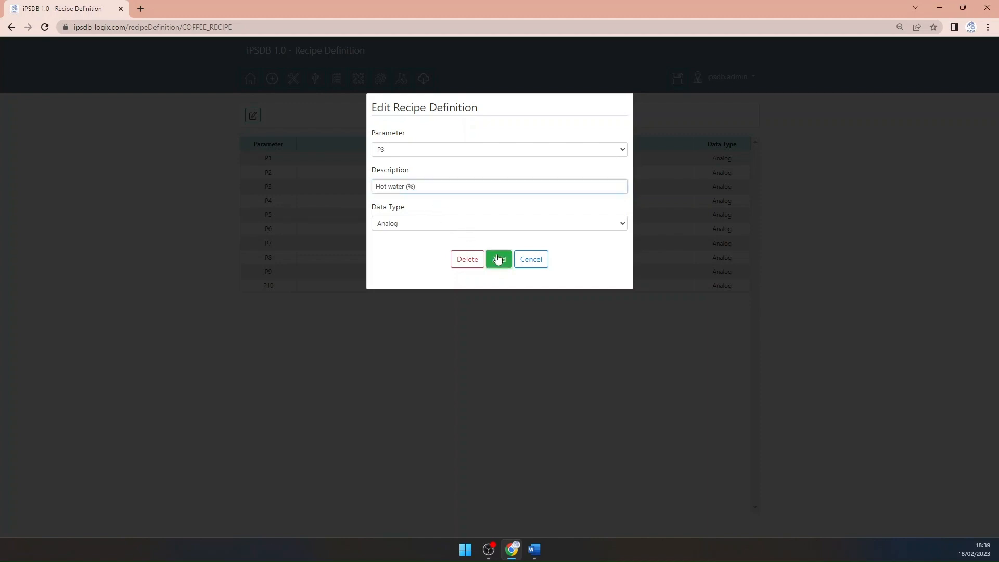
# Set the description of recipe parameter P4 to "Milk (%)" with the Analog data type and save it
pyautogui.click(253, 115)
pyautogui.moveTo(416, 187); pyautogui.dragTo(329, 187)
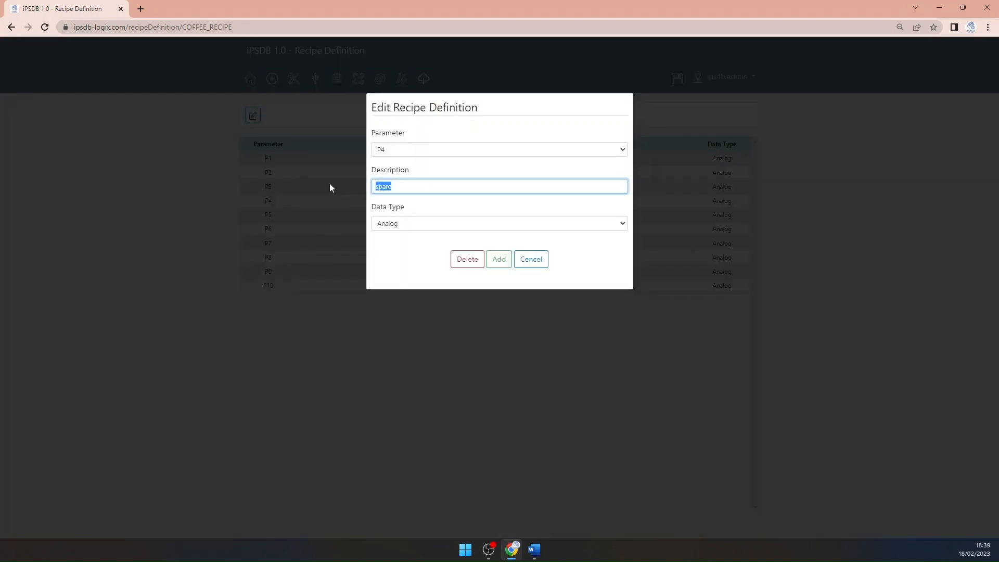
pyautogui.write('Milk (%)')
pyautogui.click(499, 260)
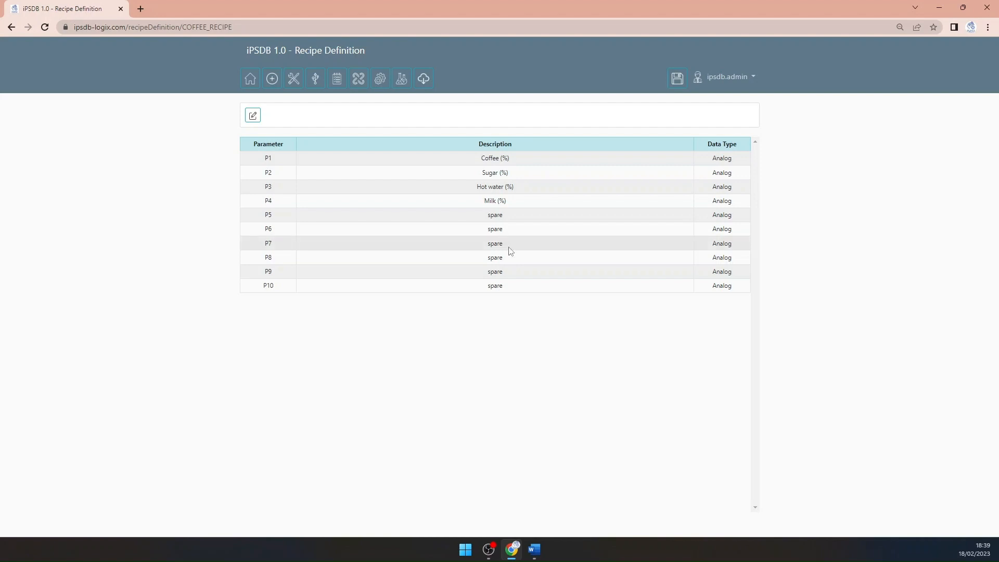
# Select COFFEE_RECIPE in the recipe manager and open its configuration
pyautogui.click(401, 83)
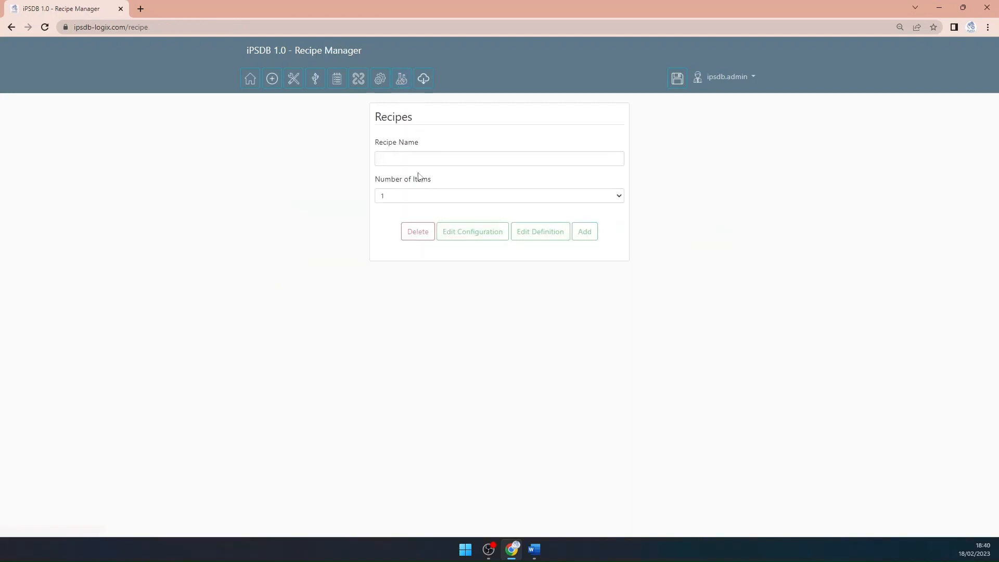
pyautogui.click(418, 160)
pyautogui.click(457, 188)
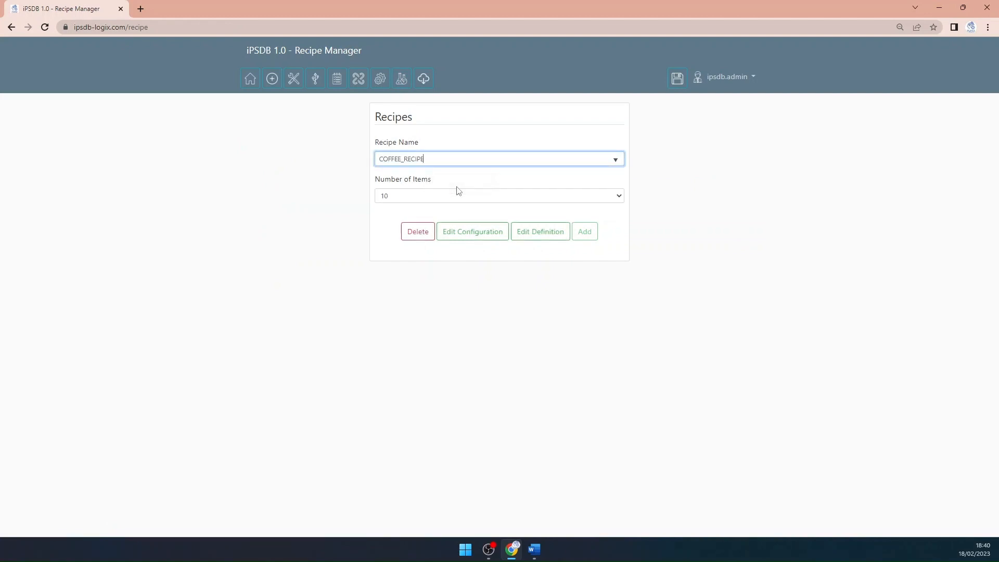
pyautogui.click(466, 234)
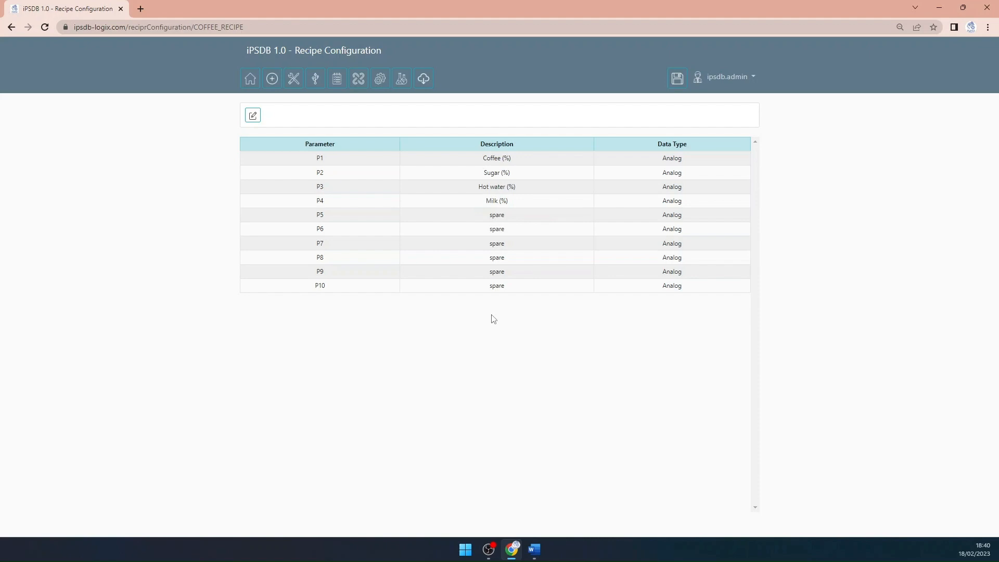
# Start a new recipe configuration entry named "W.Coffee"
pyautogui.click(252, 116)
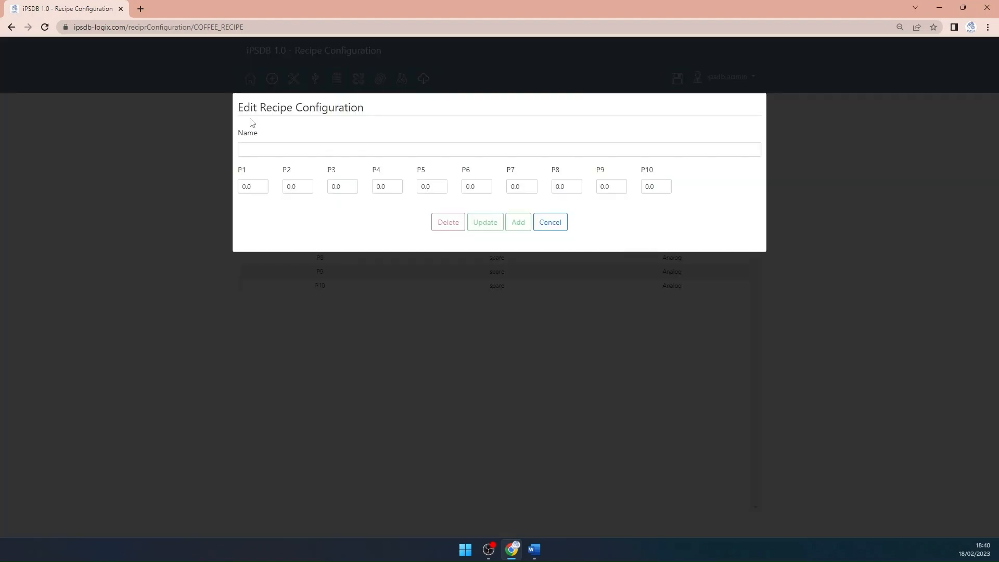
pyautogui.click(261, 146)
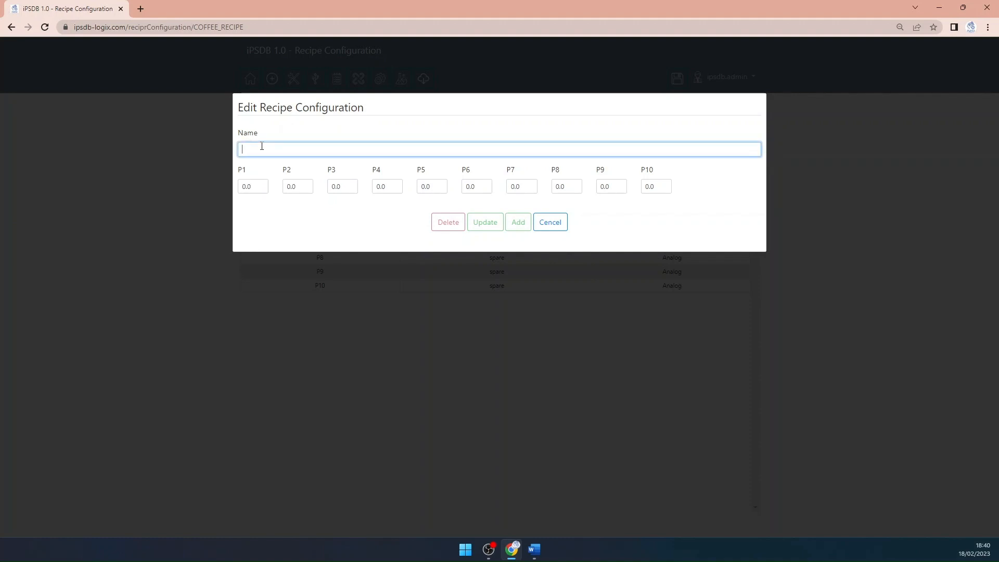
pyautogui.write('W.Coffee')
# Set W.Coffee's P1 to 10.0, P2 to 10.0, P3 to 50.0 and P4 to 10.0, and add the recipe
pyautogui.doubleClick(259, 187)
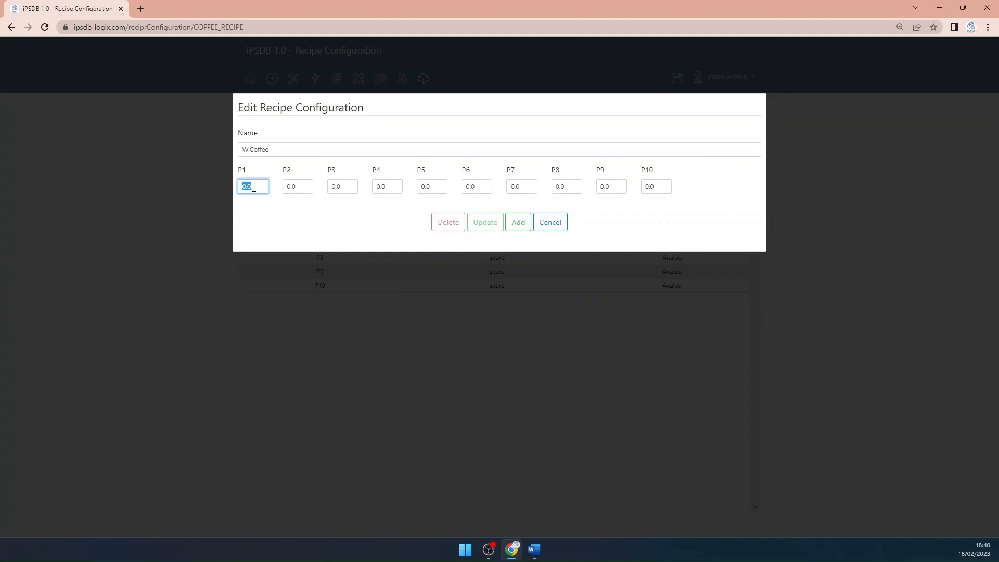
pyautogui.write('10')
pyautogui.press('Tab')
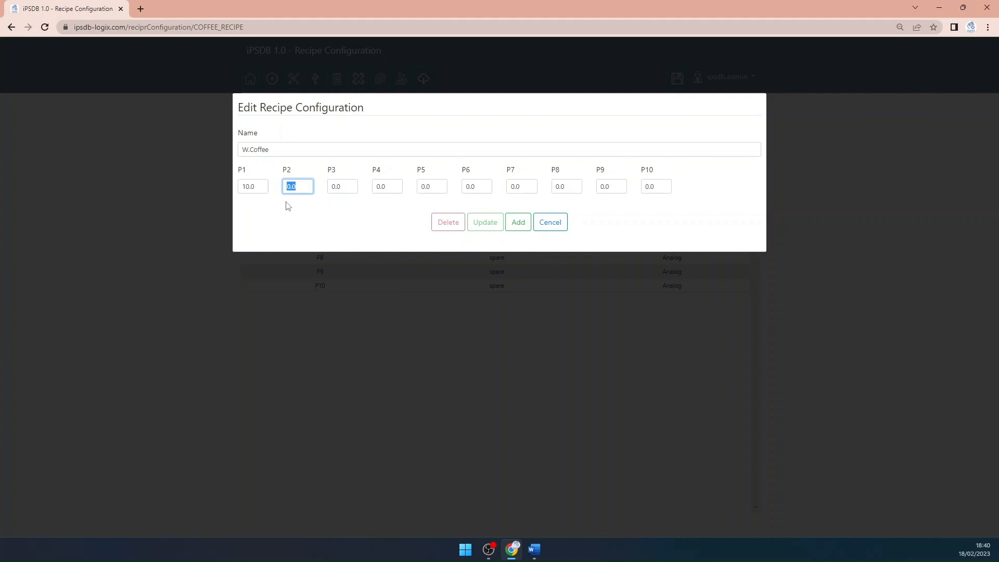
pyautogui.write('10')
pyautogui.click(348, 186)
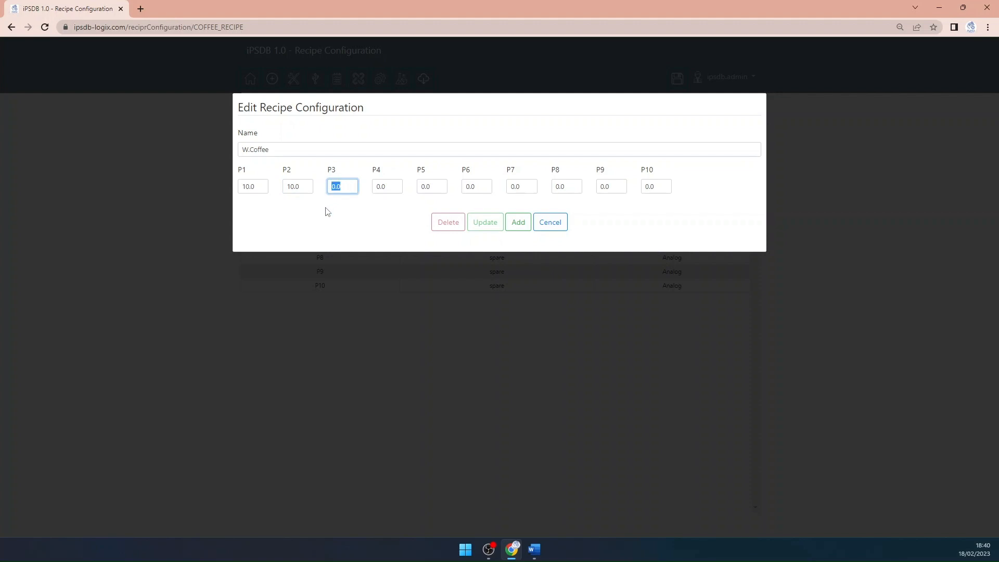
pyautogui.write('50.0')
pyautogui.press('Tab')
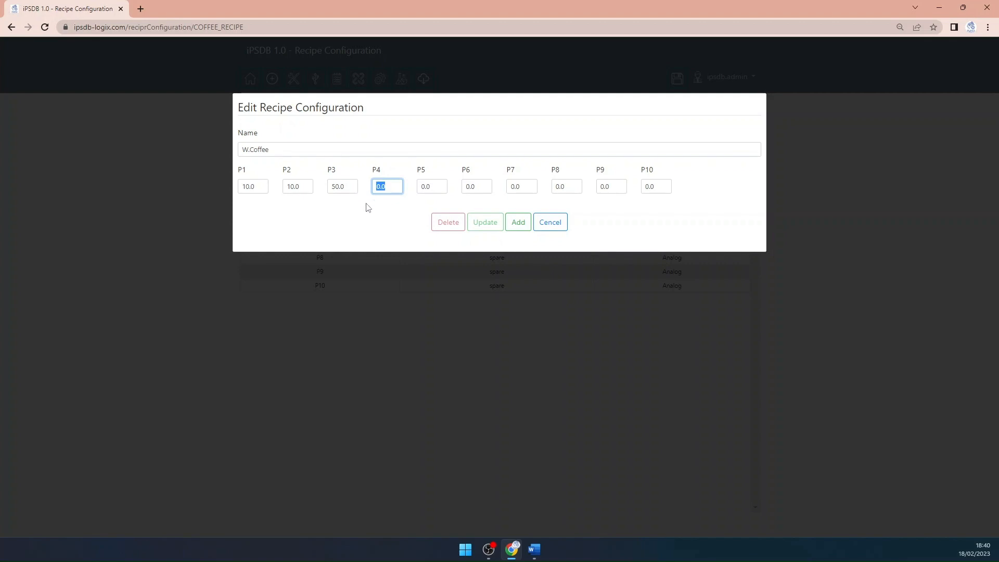
pyautogui.write('10.0')
pyautogui.click(544, 210)
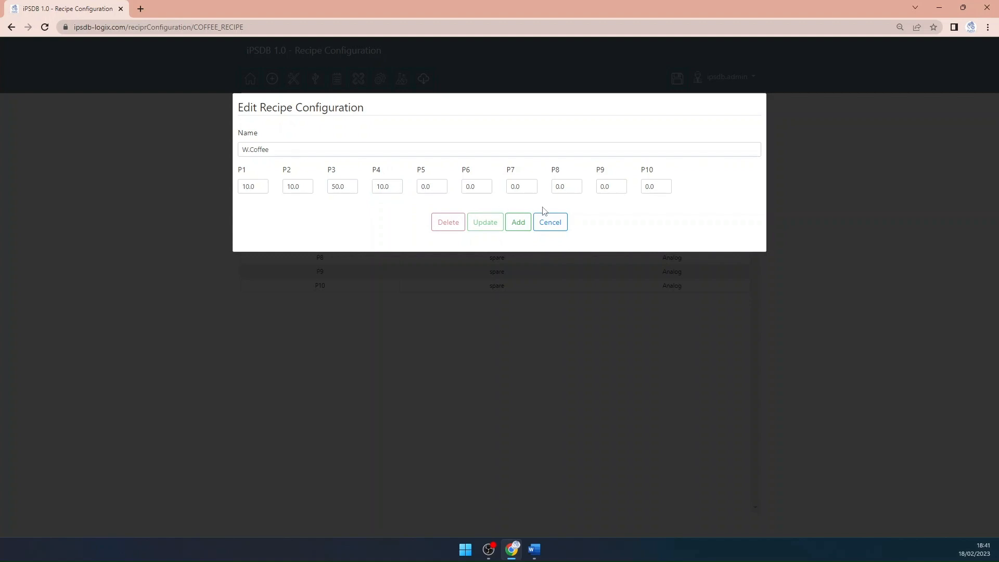
pyautogui.click(518, 224)
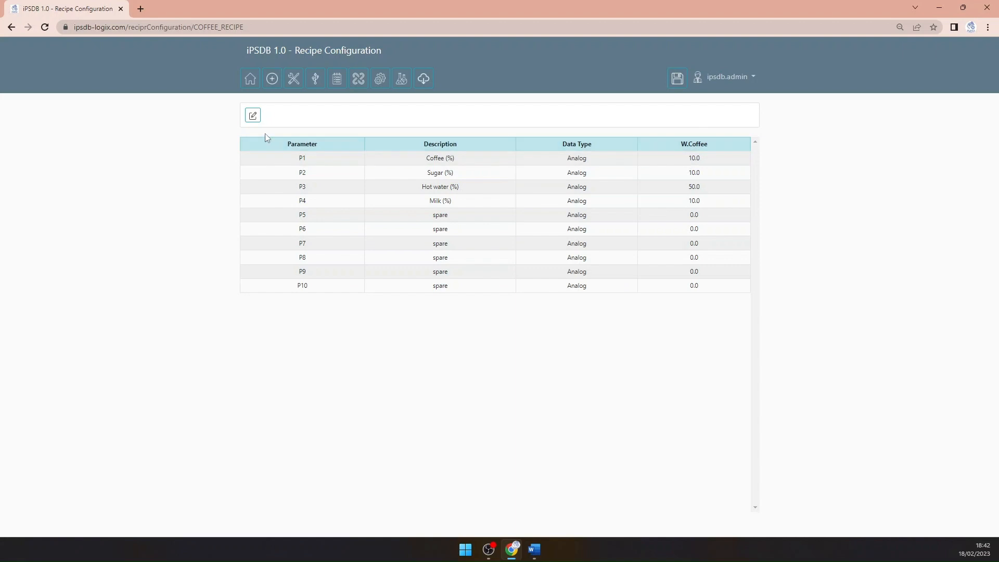
# Load the W.Coffee recipe configuration as a basis and change its name to "B.Coffee"
pyautogui.click(254, 116)
pyautogui.click(314, 150)
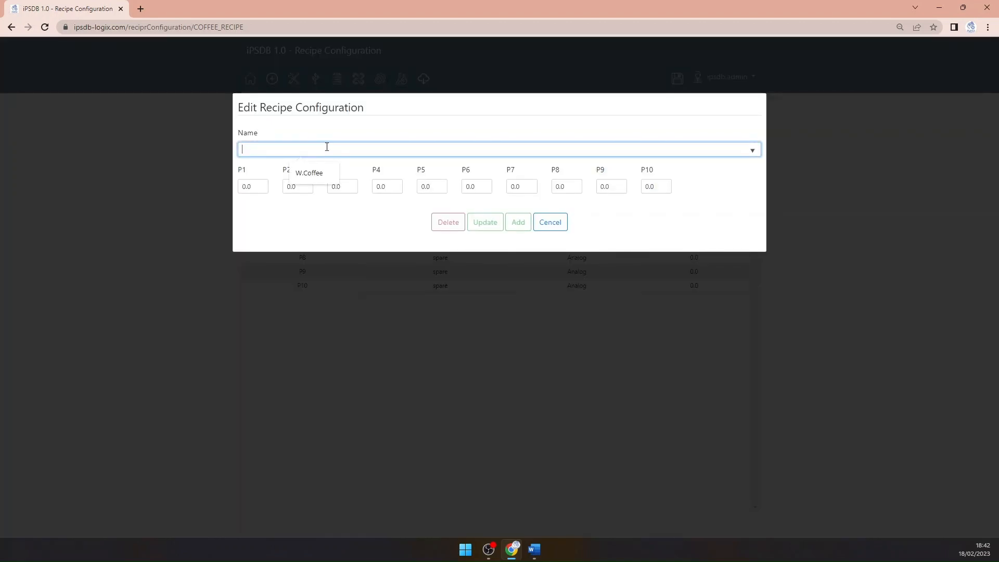
pyautogui.click(309, 174)
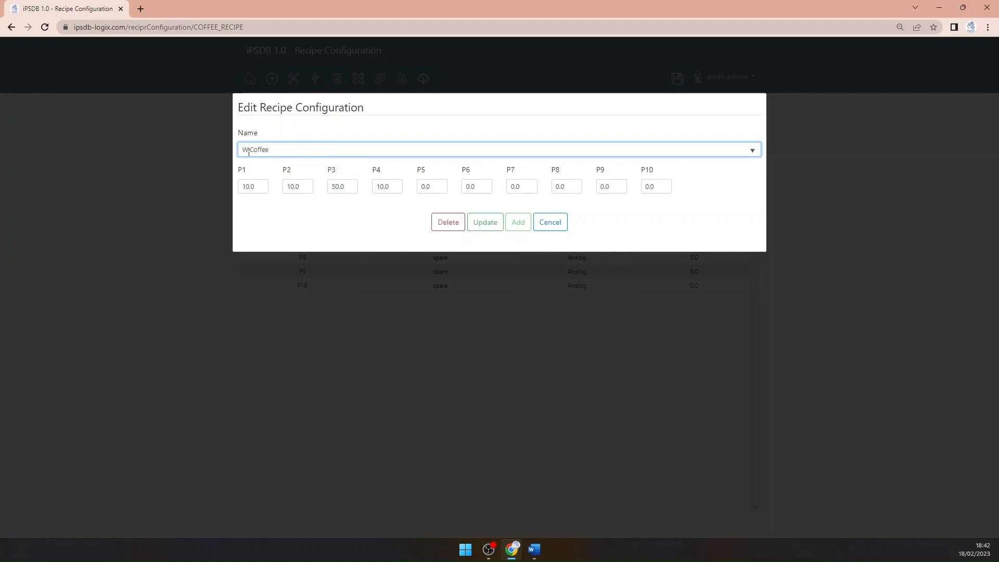
pyautogui.press('BackSpace')
pyautogui.write('B')
# Set B.Coffee's P3 to 60.0 and P4 to 0.0, and add it as a new recipe configuration
pyautogui.moveTo(349, 183); pyautogui.dragTo(329, 186)
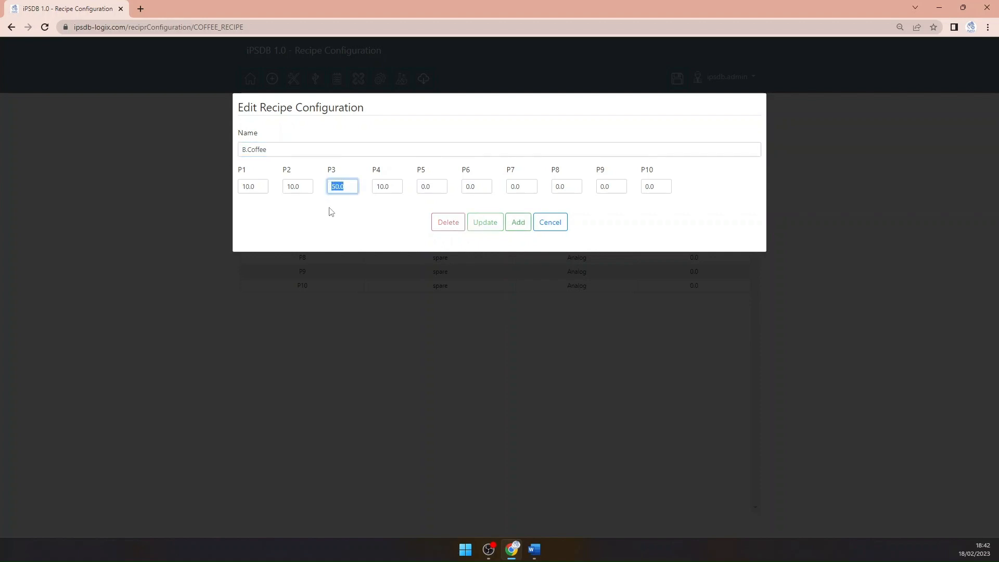
pyautogui.write('60.0')
pyautogui.press('Tab')
pyautogui.write('0.0')
pyautogui.click(517, 223)
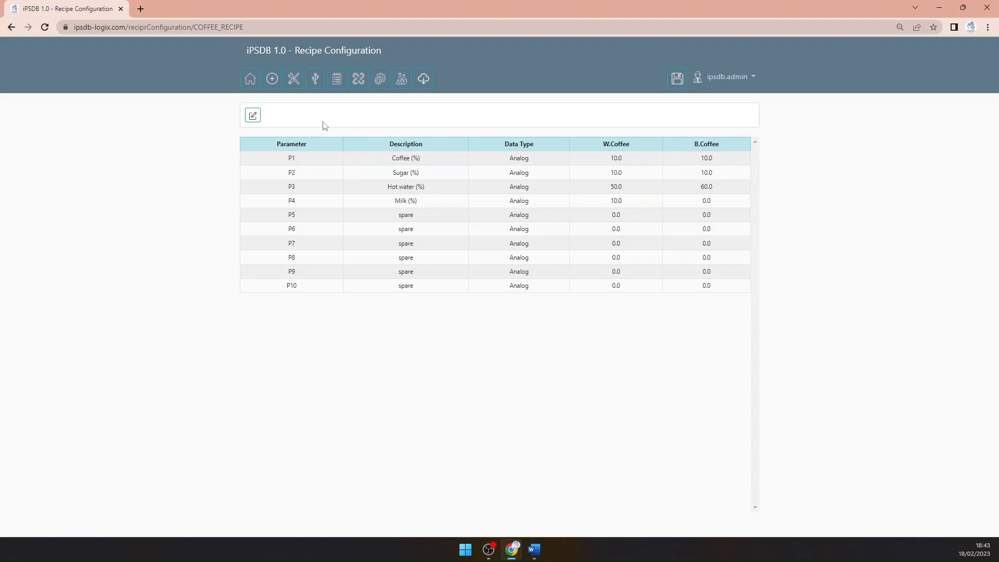
# Open the permissives page and select pump P08
pyautogui.click(337, 83)
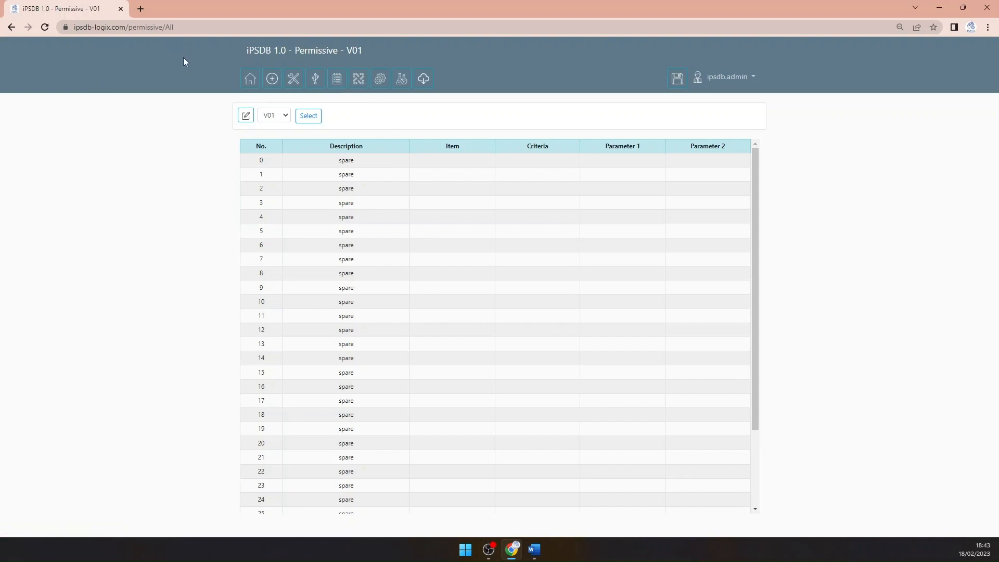
pyautogui.click(285, 115)
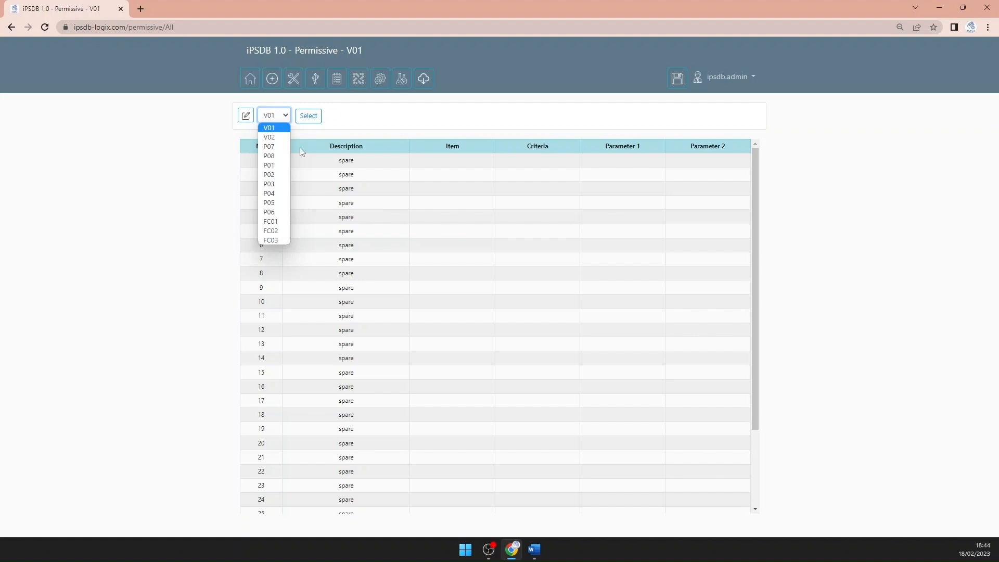
pyautogui.click(275, 158)
pyautogui.click(310, 117)
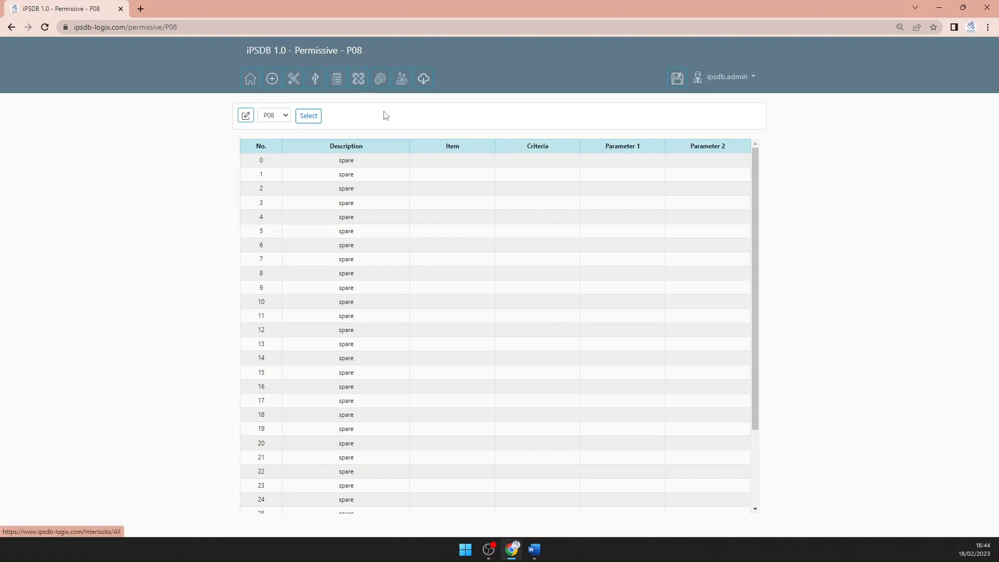
# Edit P08's permissive No. 0 and set its description to "T1 level low"
pyautogui.click(246, 119)
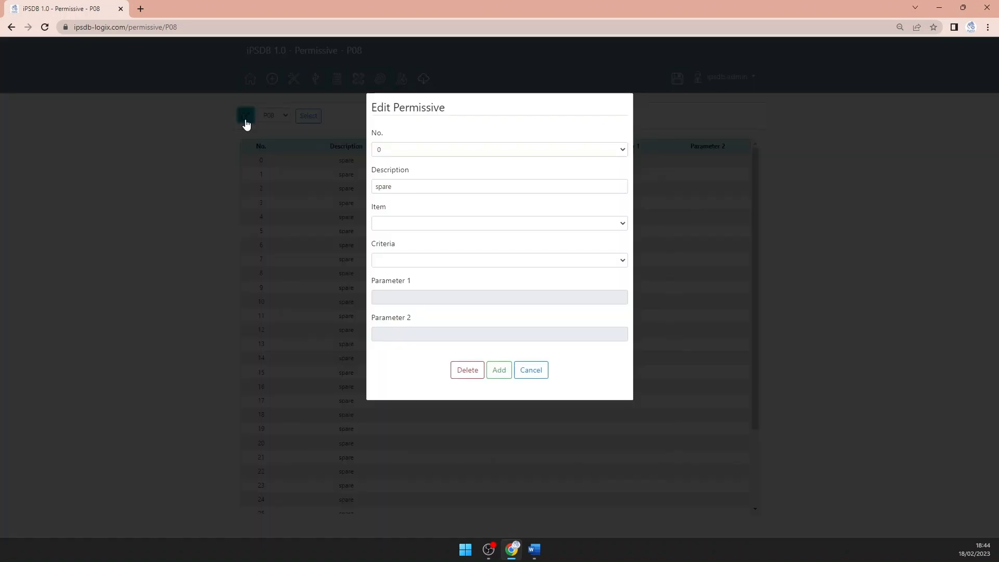
pyautogui.moveTo(436, 186); pyautogui.dragTo(277, 185)
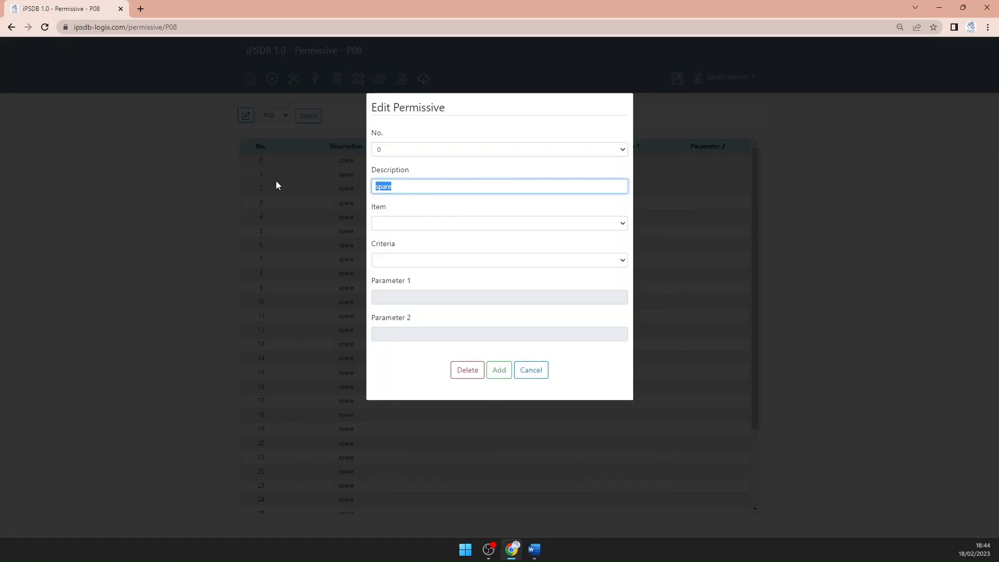
pyautogui.write('T1')
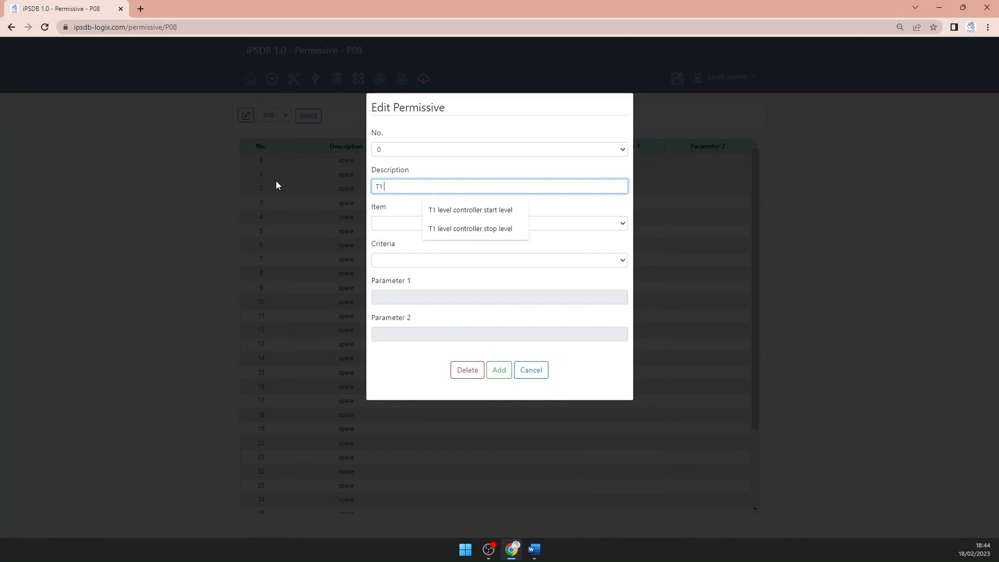
pyautogui.write(' level low')
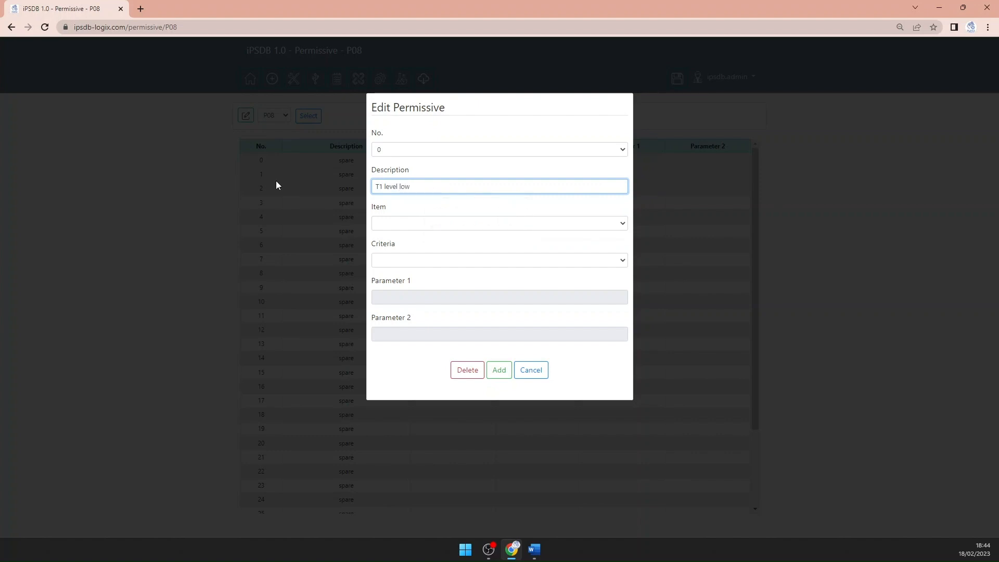
# Set the permissive's item to LT01 and its criteria to "value is less than or equal to"
pyautogui.click(391, 224)
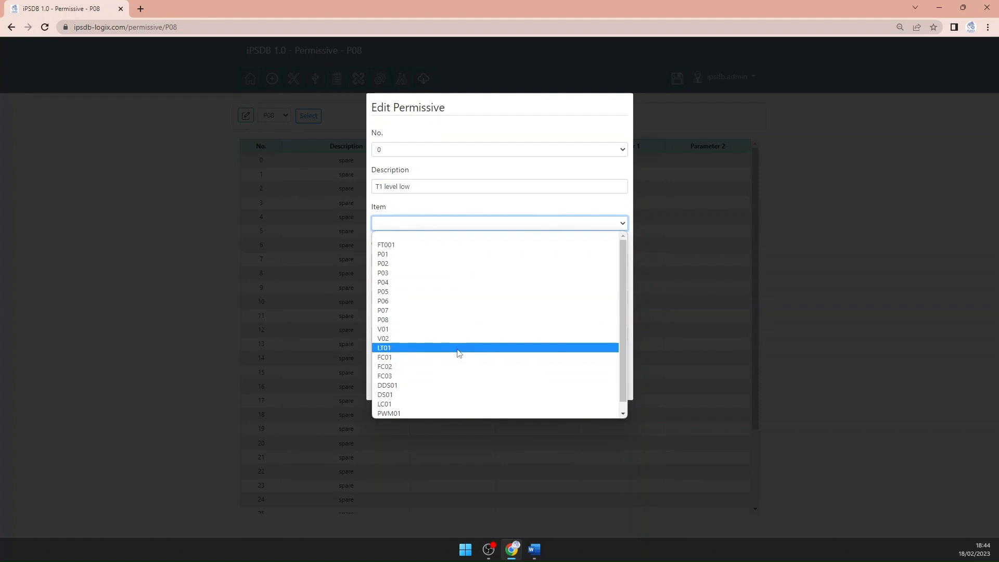
pyautogui.click(459, 348)
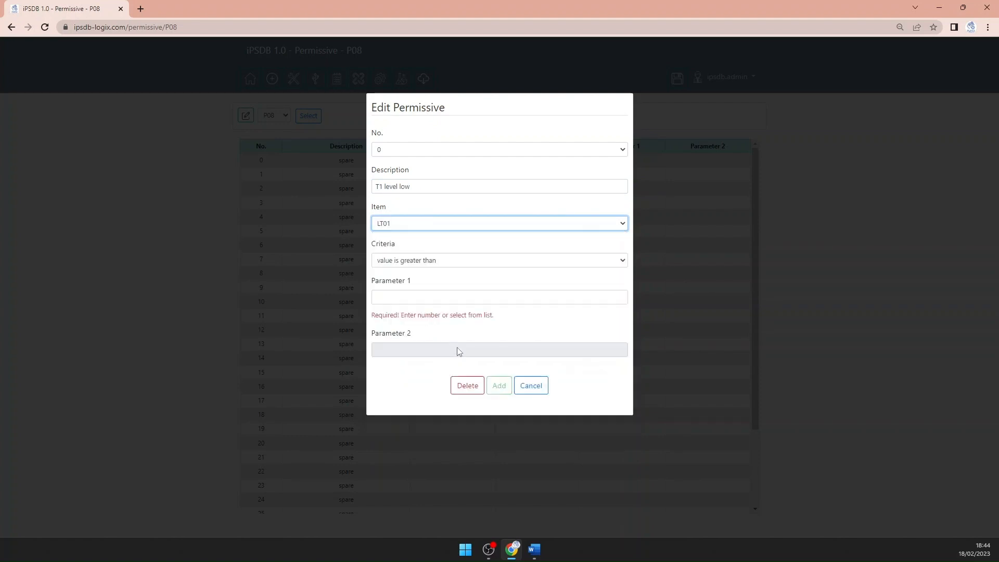
pyautogui.click(454, 262)
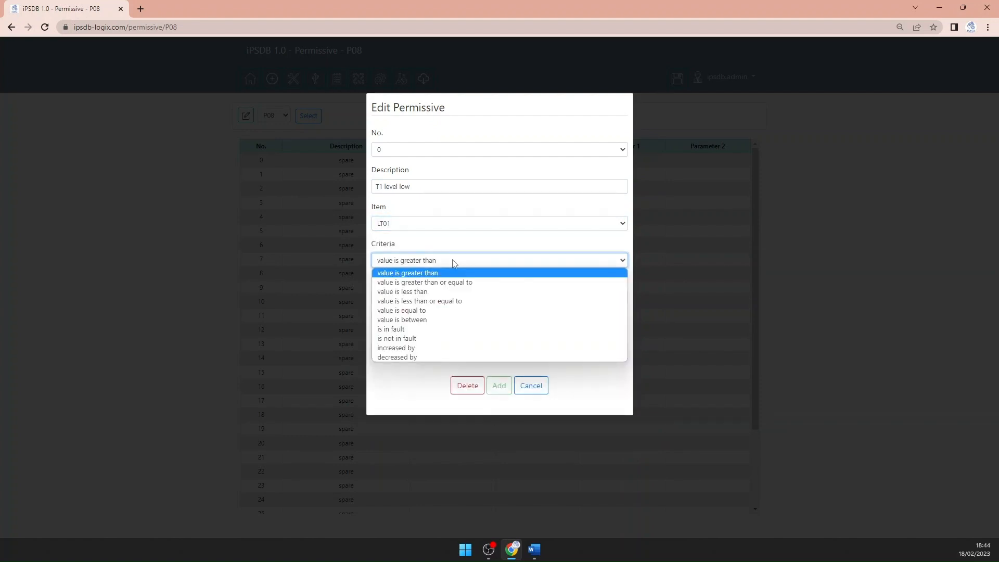
pyautogui.click(447, 301)
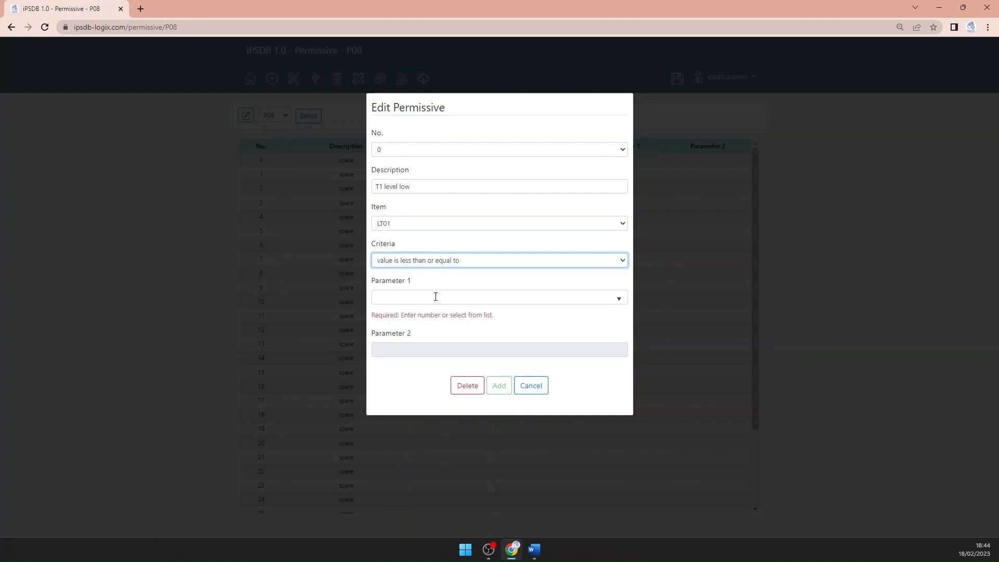
# Set the permissive's Parameter 1 to 50 and add the permissive to P08
pyautogui.click(436, 296)
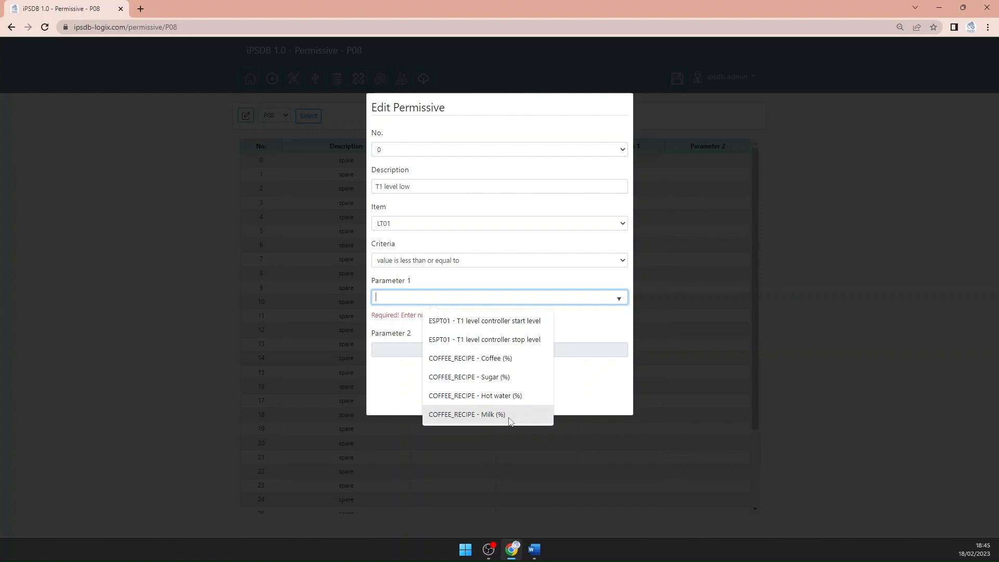
pyautogui.click(505, 358)
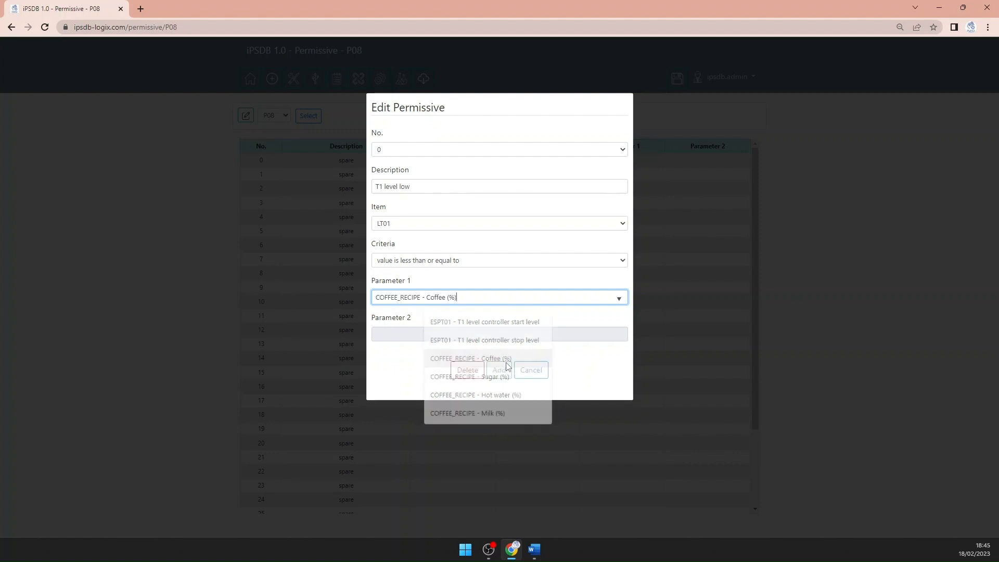
pyautogui.moveTo(489, 294); pyautogui.dragTo(373, 309)
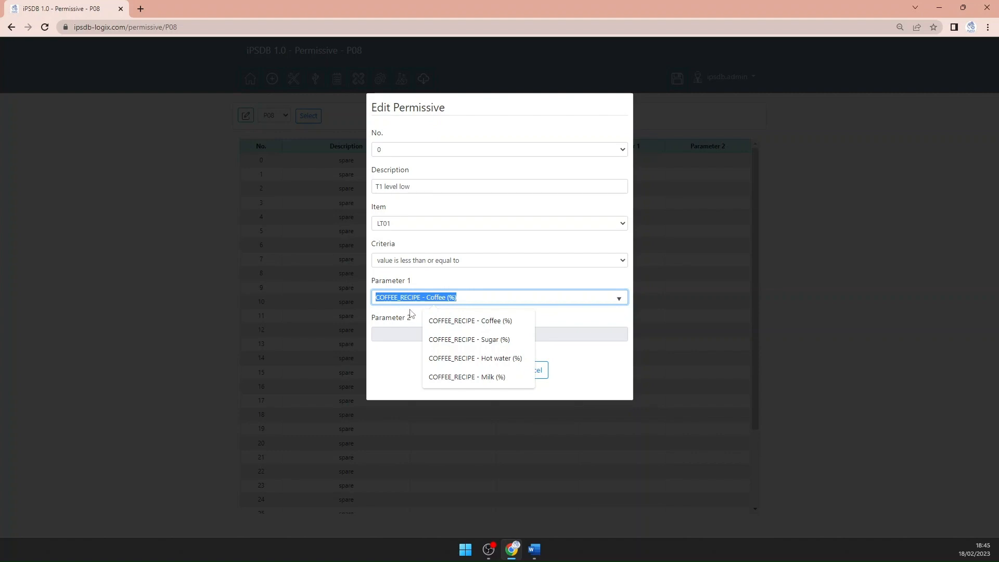
pyautogui.write('50')
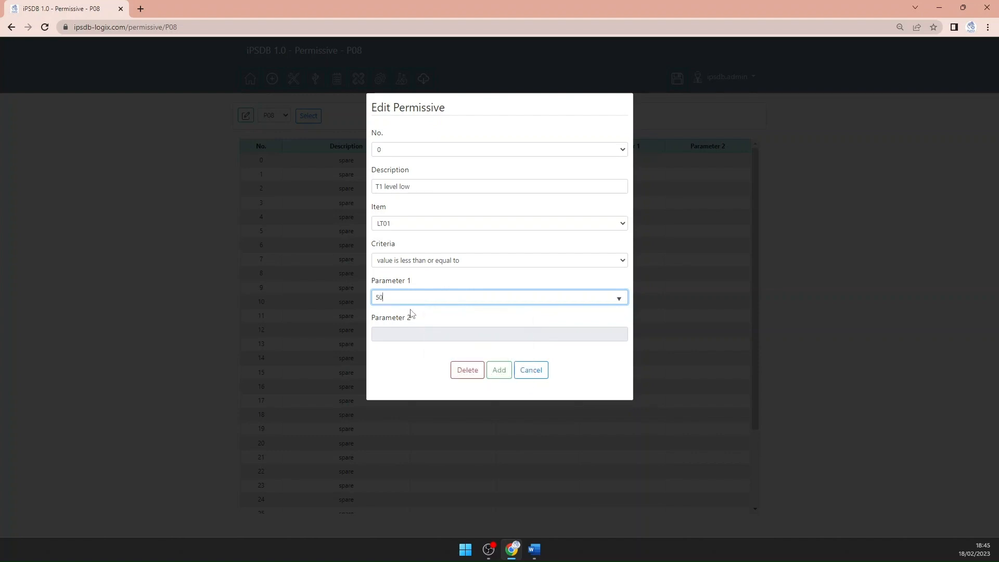
pyautogui.click(501, 375)
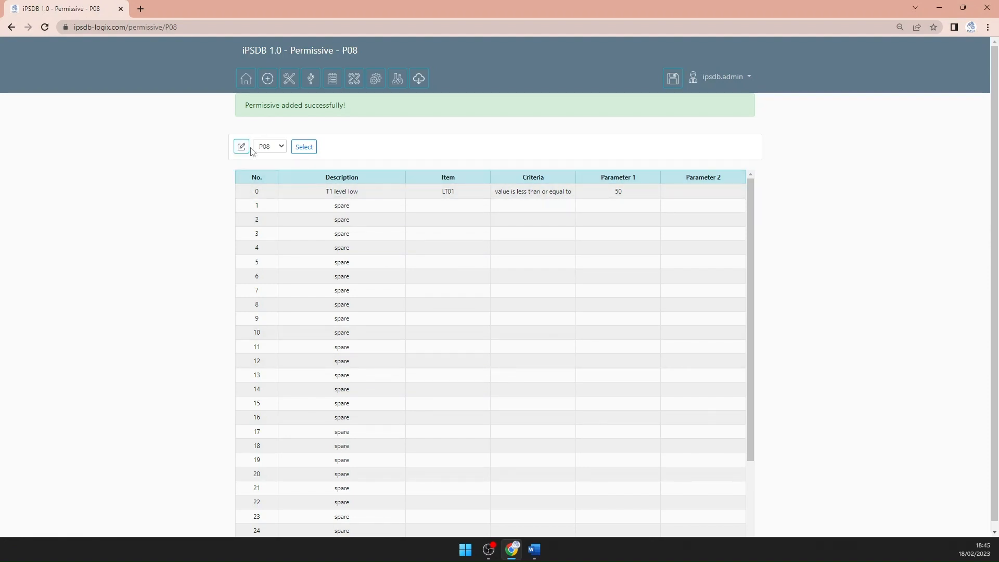
# Open the interlocks page and select pump P08
pyautogui.click(355, 82)
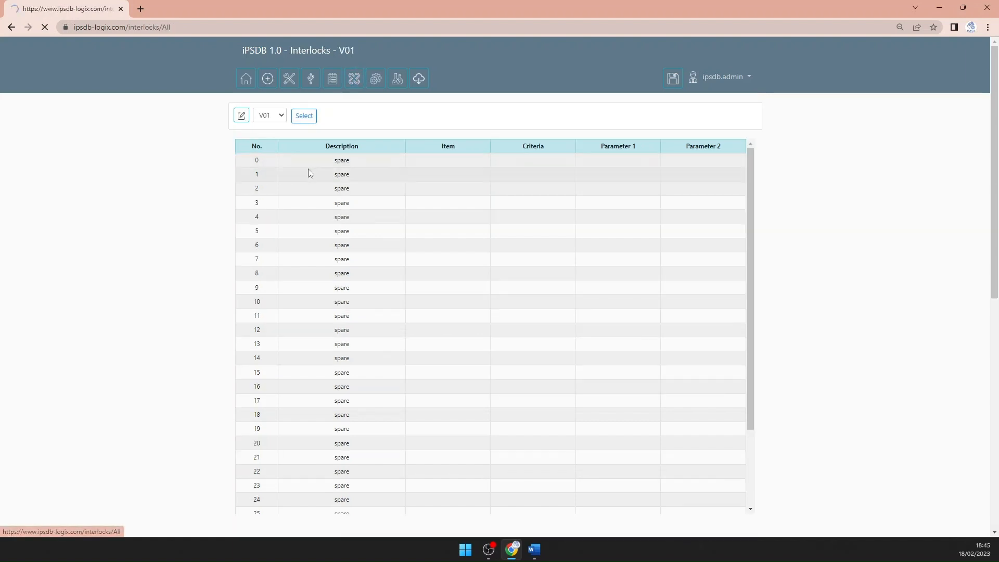
pyautogui.click(279, 114)
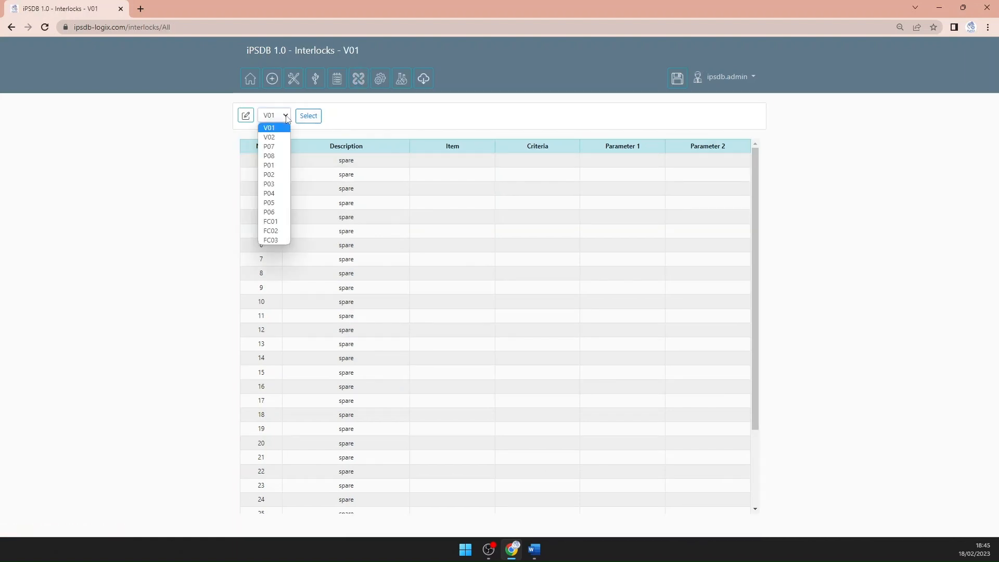
pyautogui.click(272, 155)
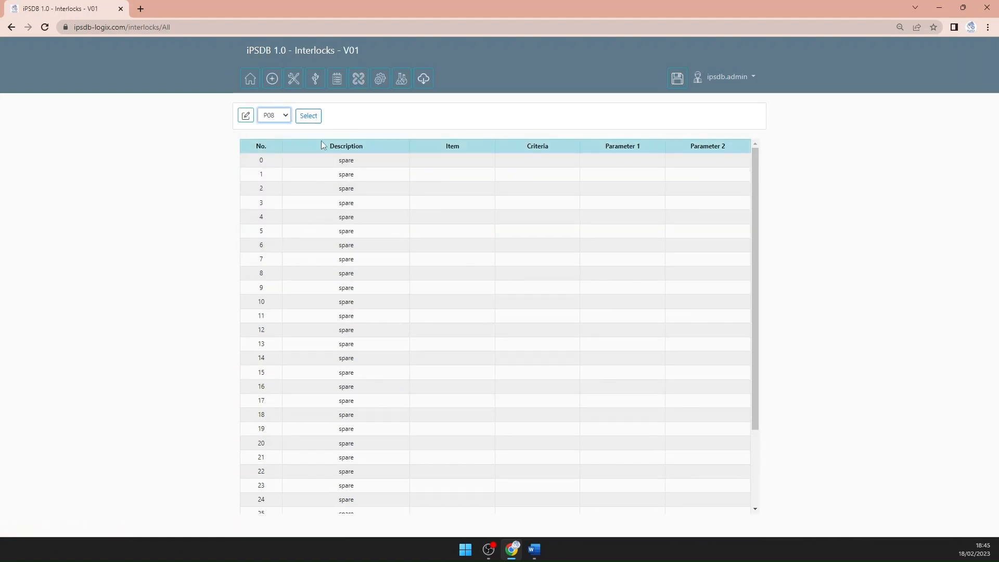
pyautogui.click(307, 116)
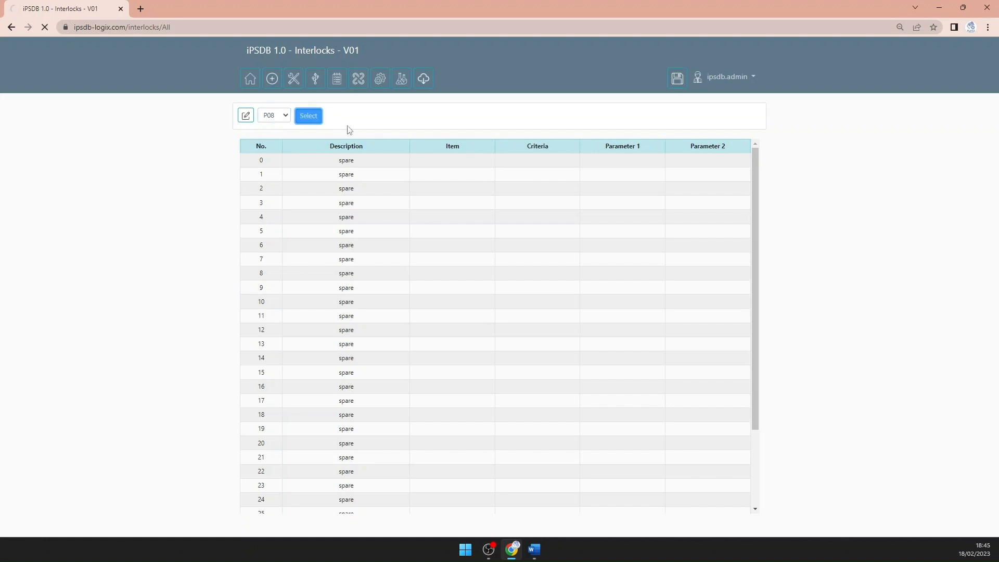
# Edit P08's interlock No. 0 and set its description to "T1 level high"
pyautogui.click(246, 117)
pyautogui.moveTo(437, 187); pyautogui.dragTo(323, 194)
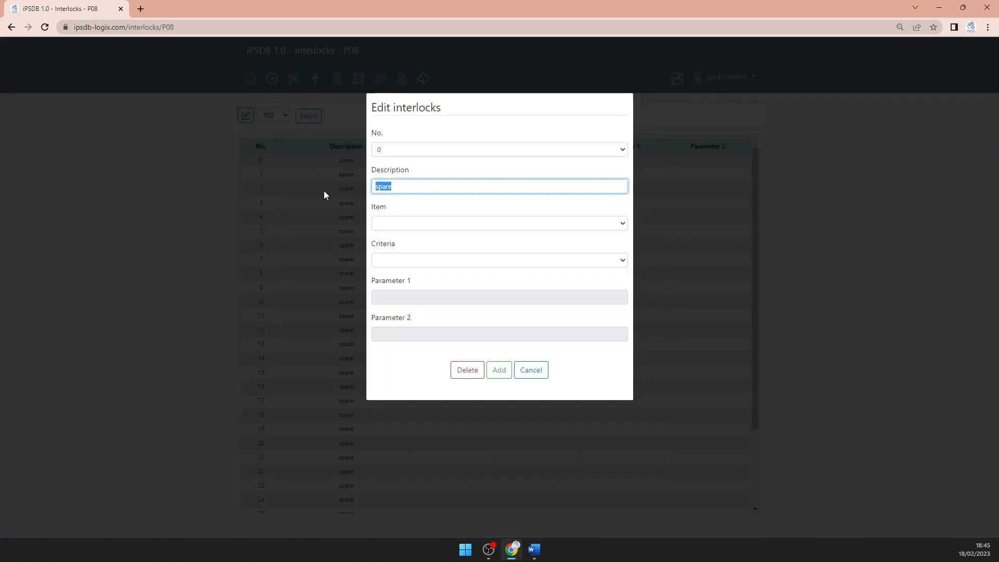
pyautogui.write('T')
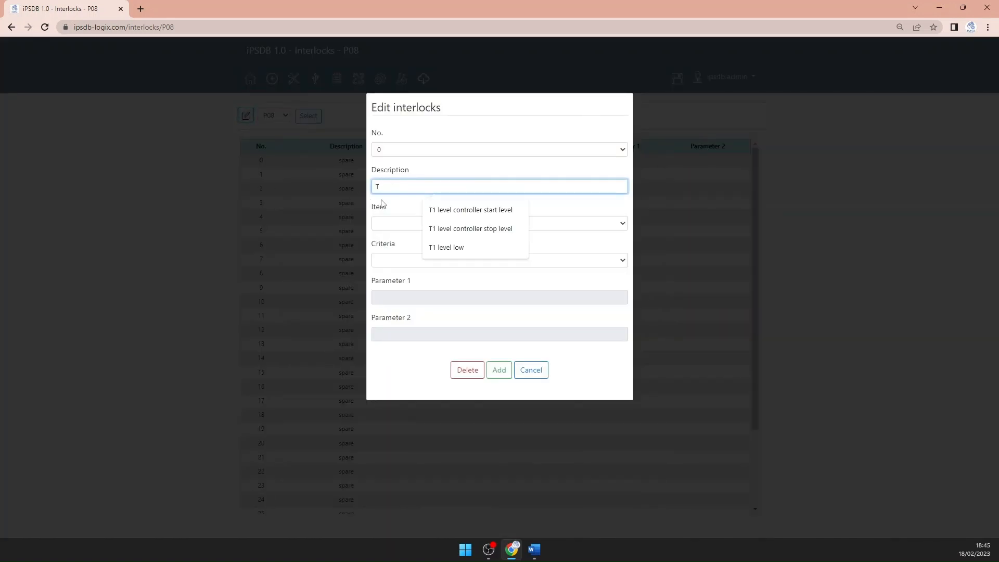
pyautogui.write('1 level low')
pyautogui.click(450, 250)
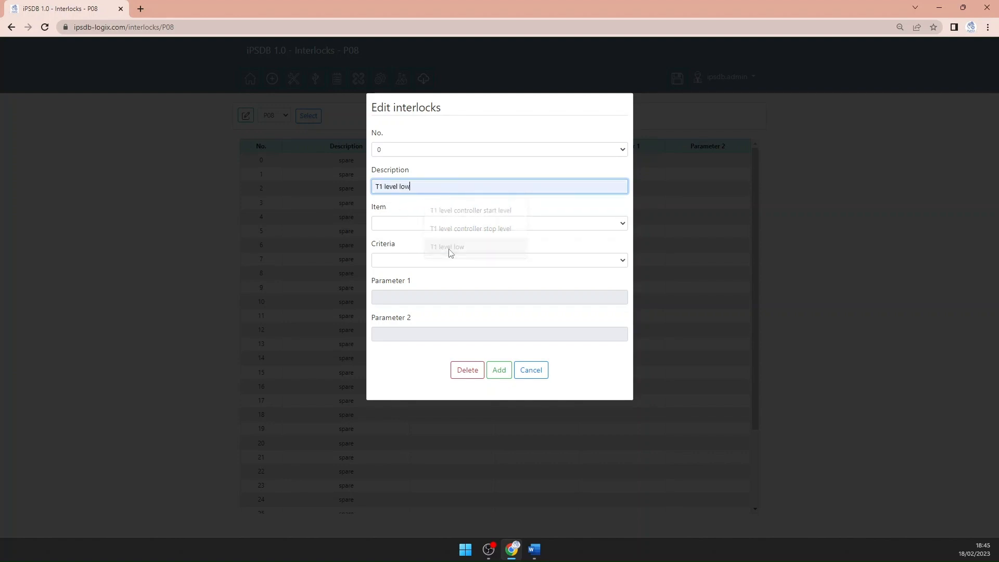
pyautogui.doubleClick(404, 185)
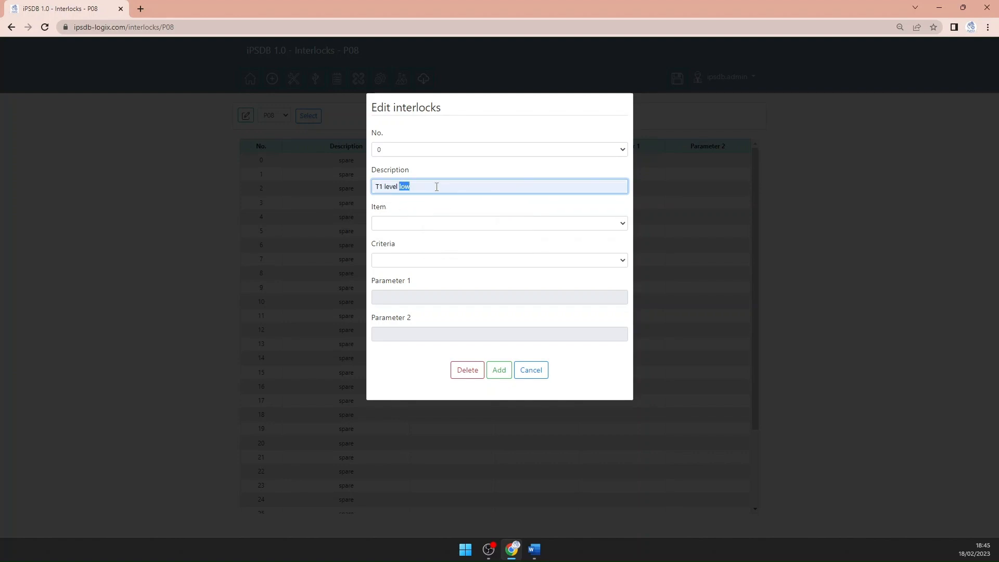
pyautogui.write('high')
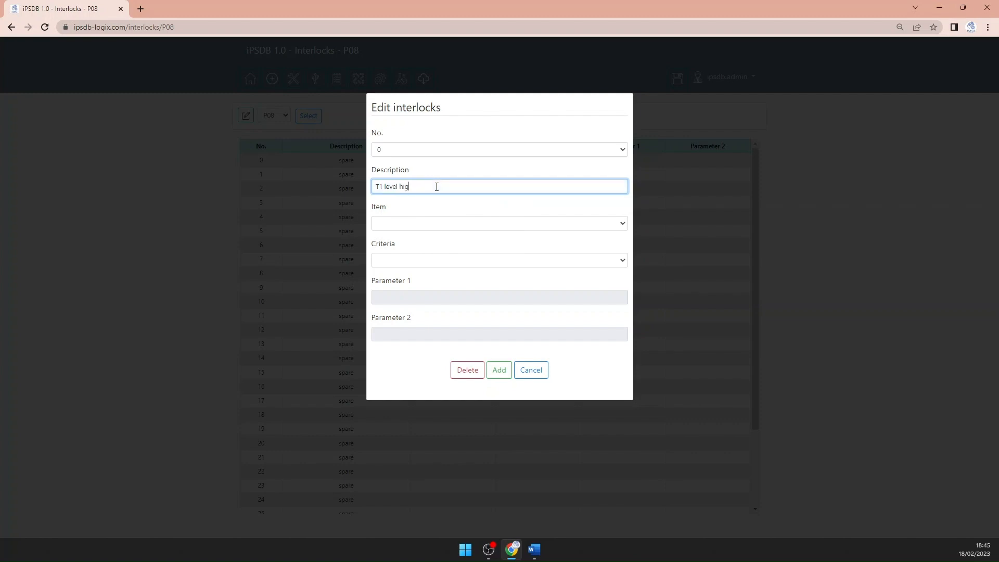
# Set the interlock's item to LT01 with the criteria "value is greater than" and Parameter 1 of 90, and add it
pyautogui.click(403, 230)
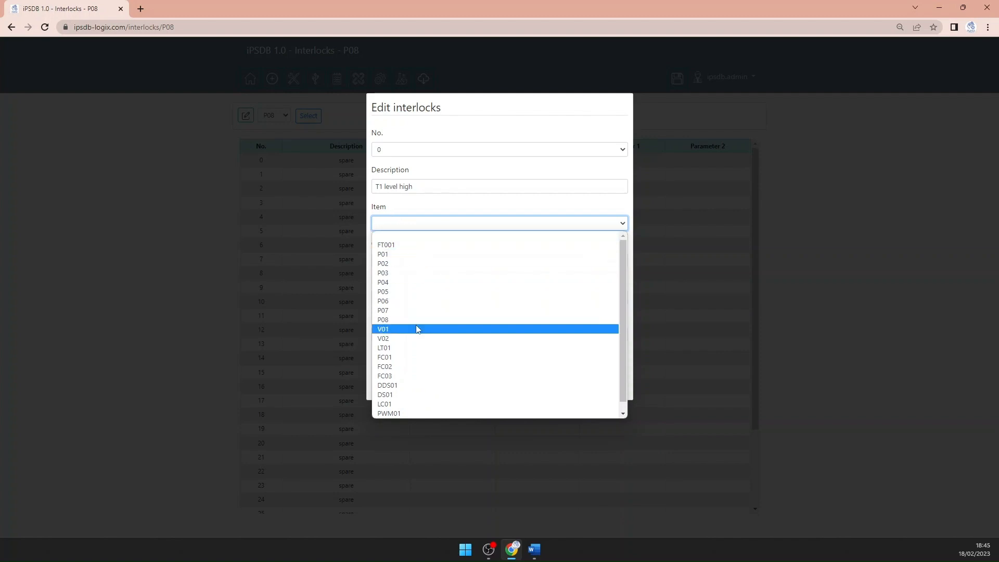
pyautogui.click(419, 349)
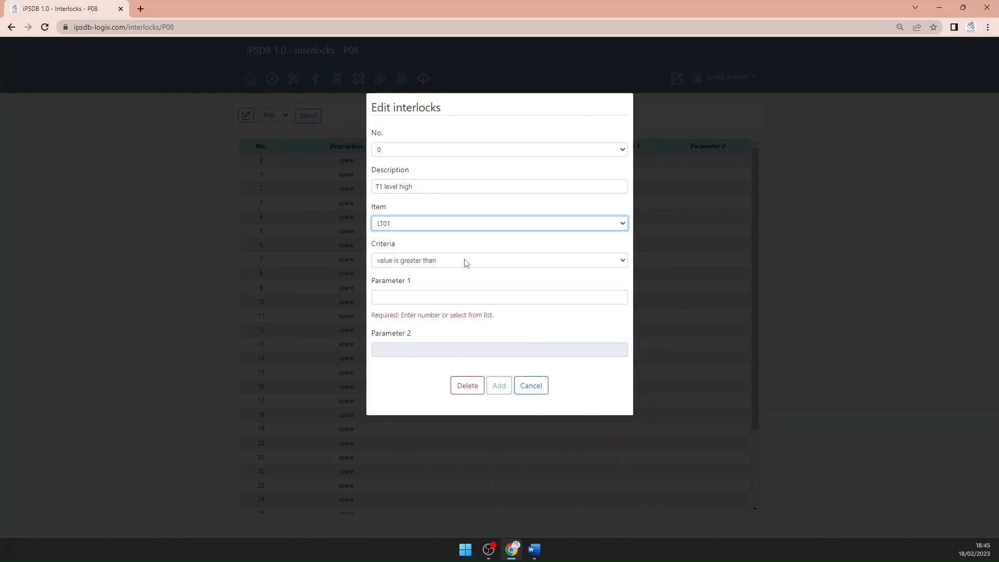
pyautogui.click(393, 297)
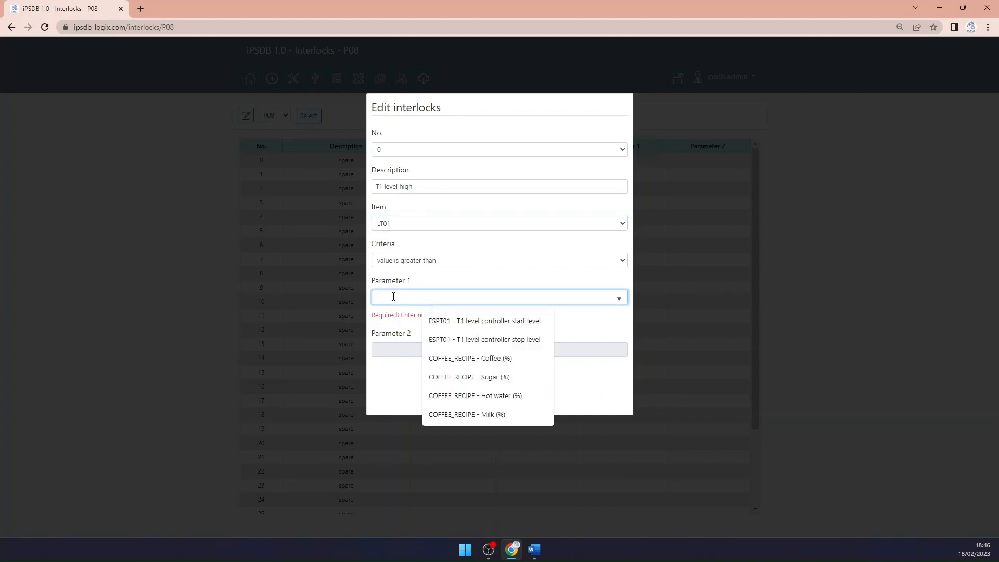
pyautogui.write('90')
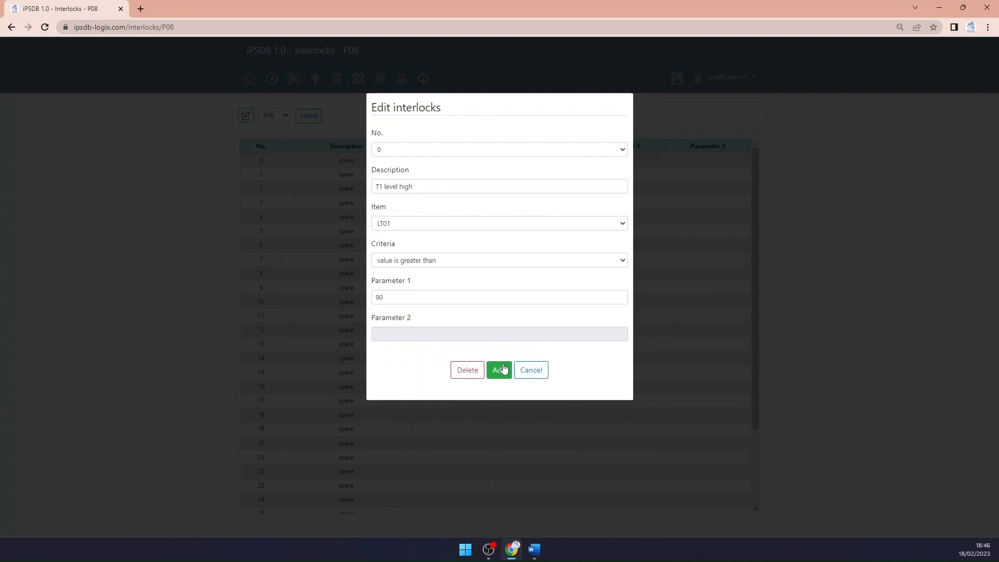
pyautogui.click(500, 369)
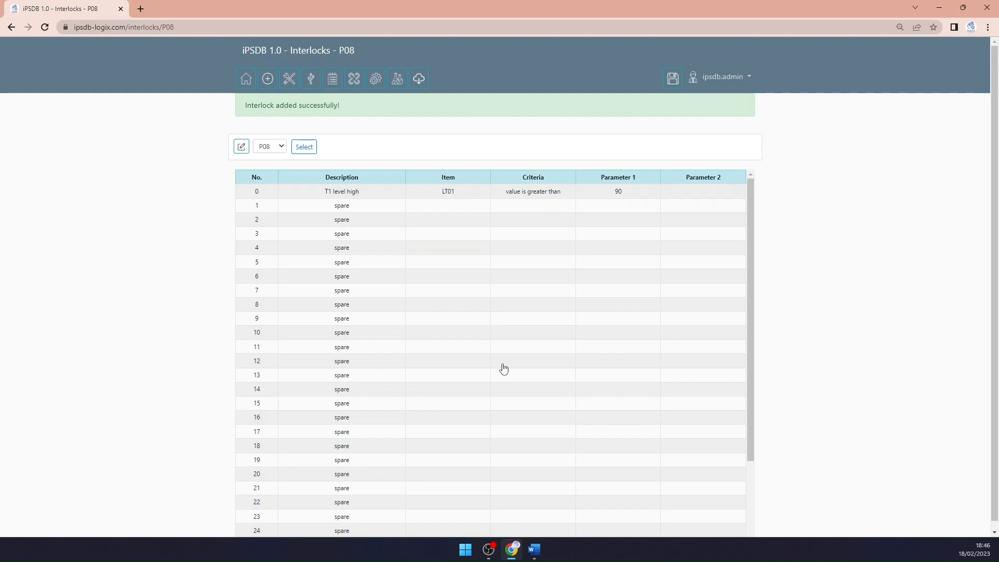